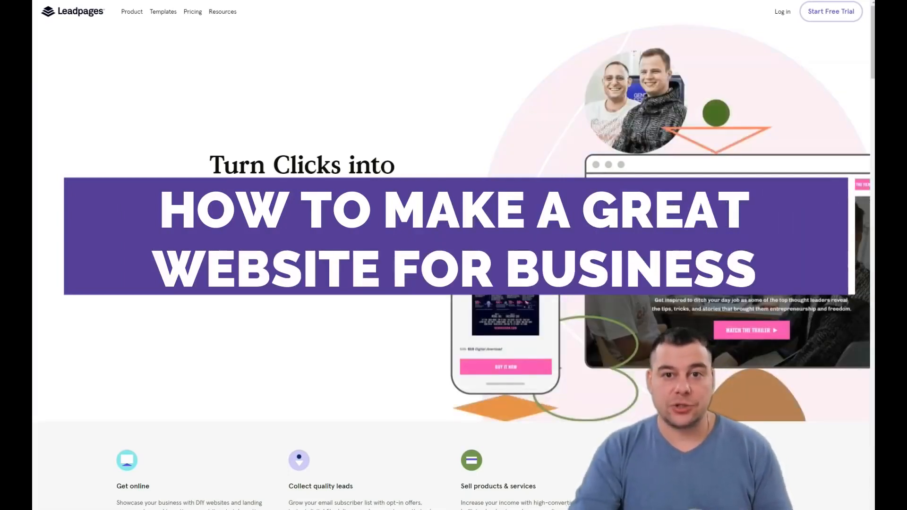
Step: Look through the Leadpages home page, from the hero banner down to the integrations and support sections and back
scroll(430, 149, "down", 2)
scroll(430, 149, "down", 12)
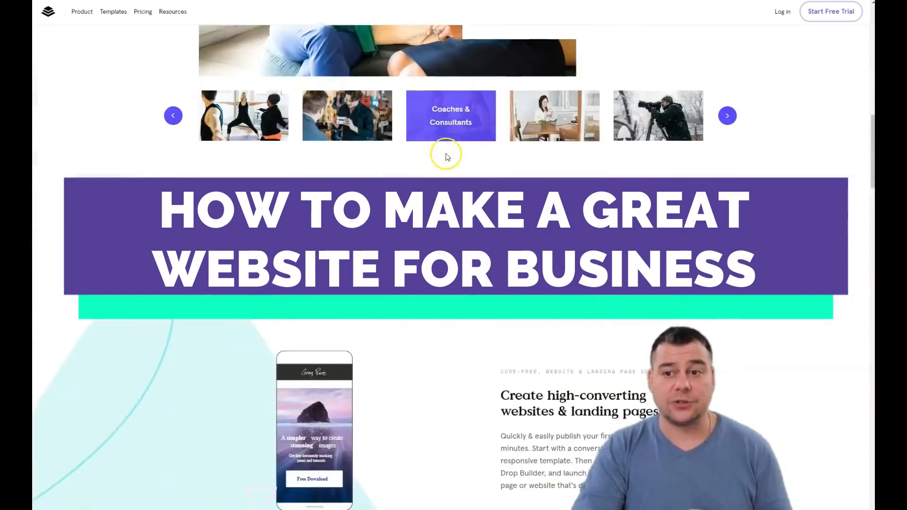
scroll(453, 156, "down", 15)
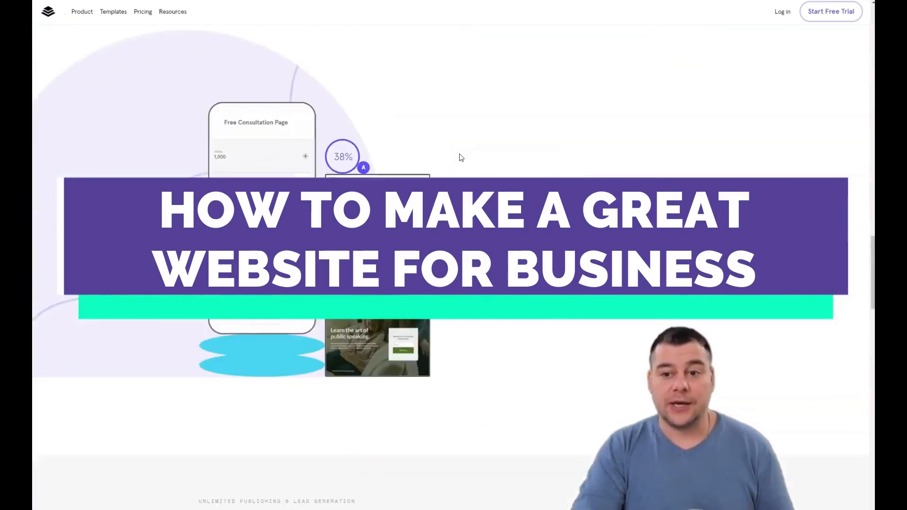
scroll(461, 157, "down", 15)
scroll(462, 158, "down", 8)
scroll(466, 157, "up", 5)
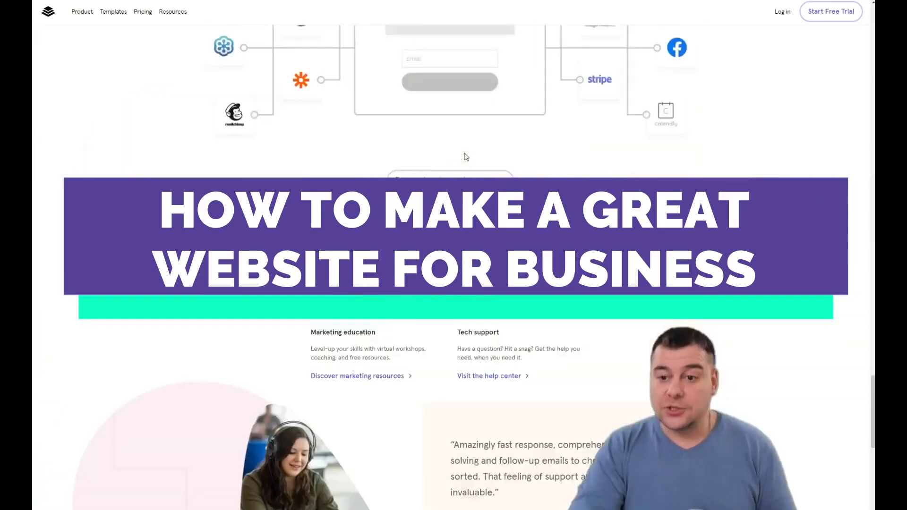
scroll(465, 157, "up", 20)
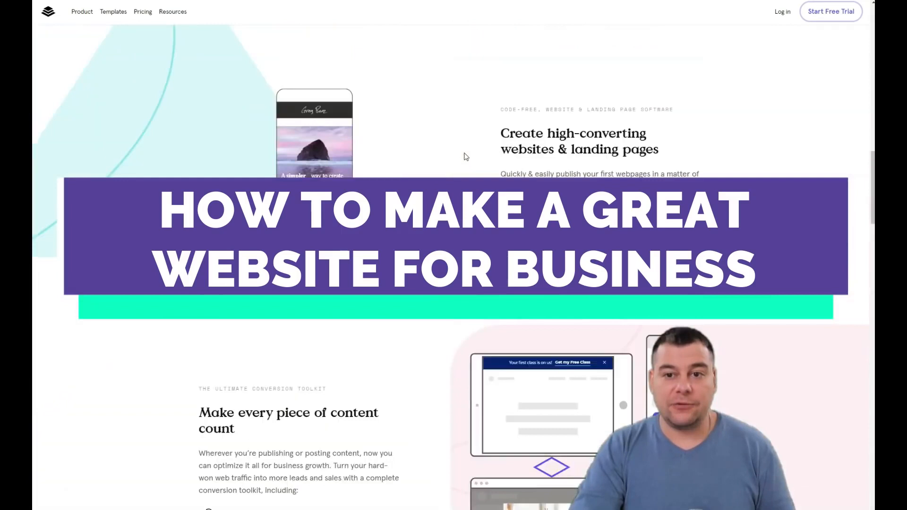
scroll(466, 157, "up", 15)
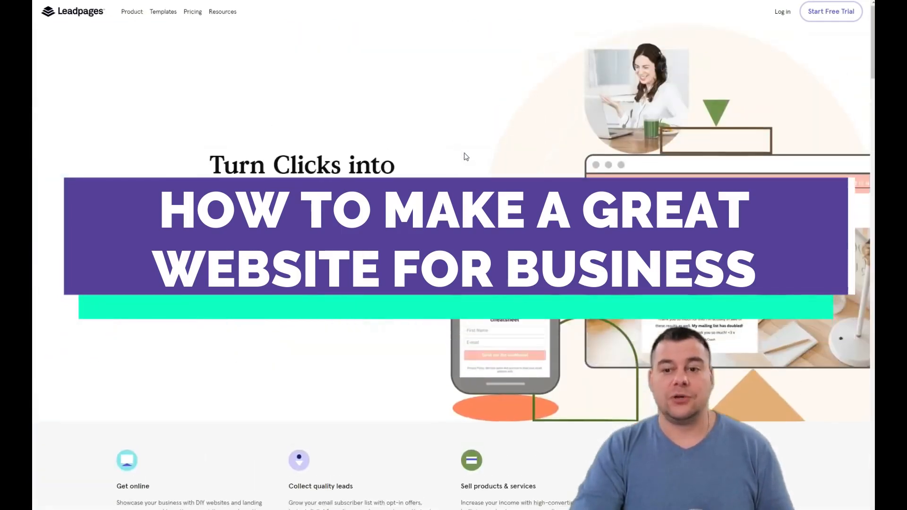
left_click(230, 110)
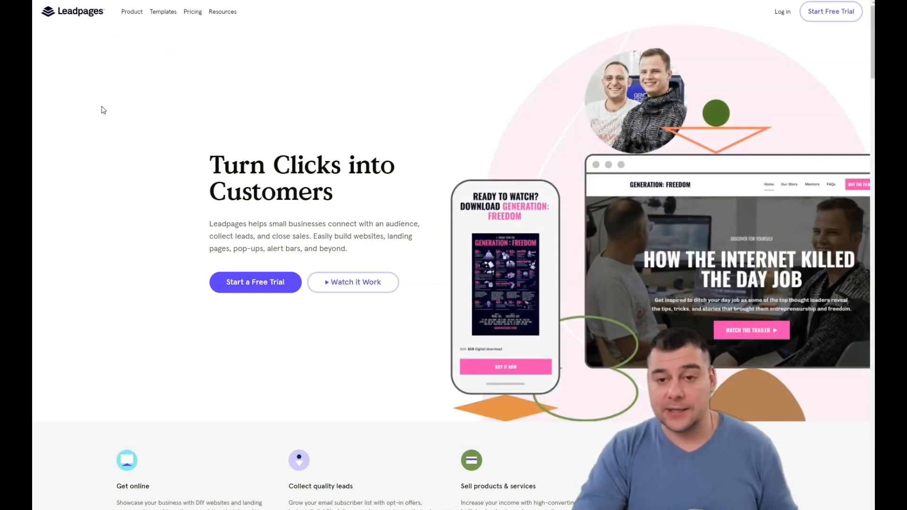
left_click(128, 100)
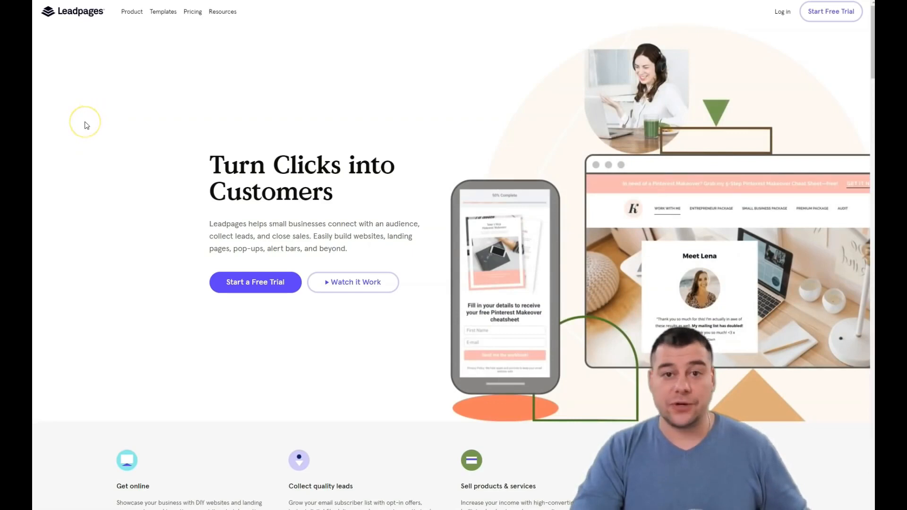
left_click(82, 134)
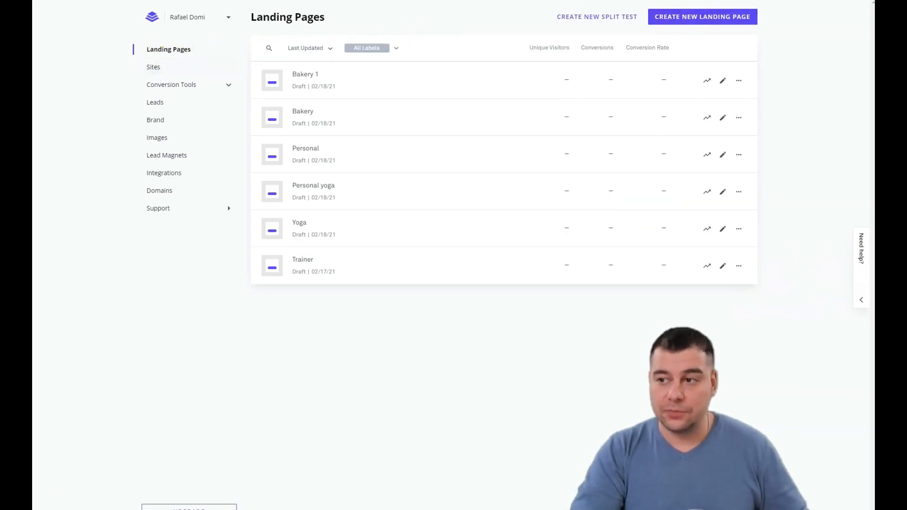
Step: Create a new landing page from the Photo Background Squeeze Page template and name it Pizza
left_click(684, 19)
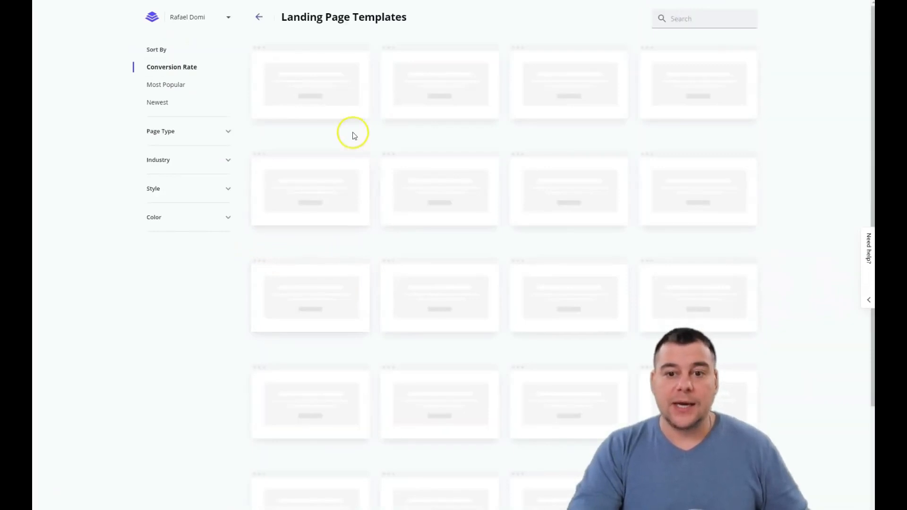
mouse_move(404, 171)
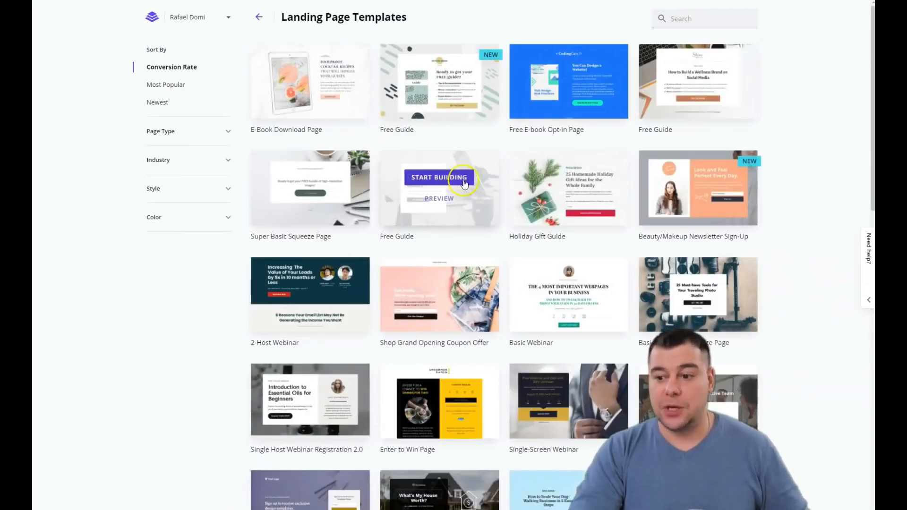
scroll(464, 185, "down", 7)
scroll(460, 177, "down", 2)
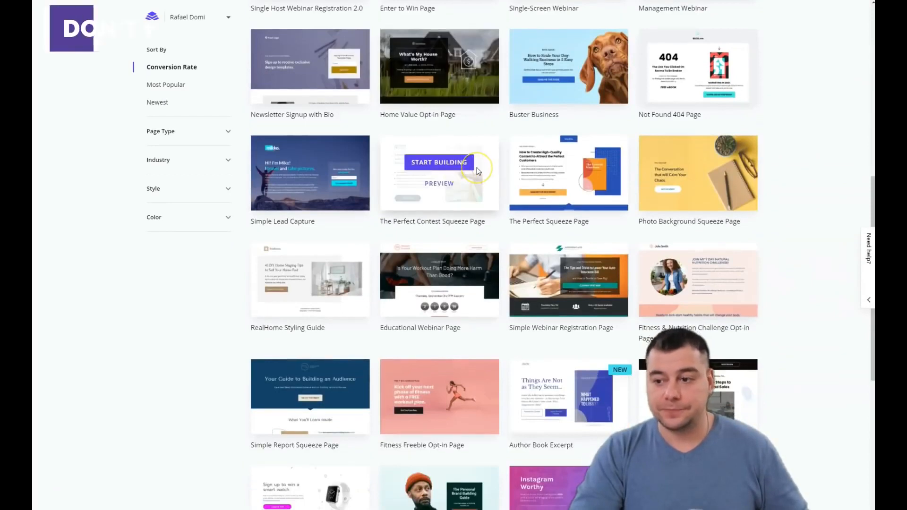
scroll(472, 171, "down", 1)
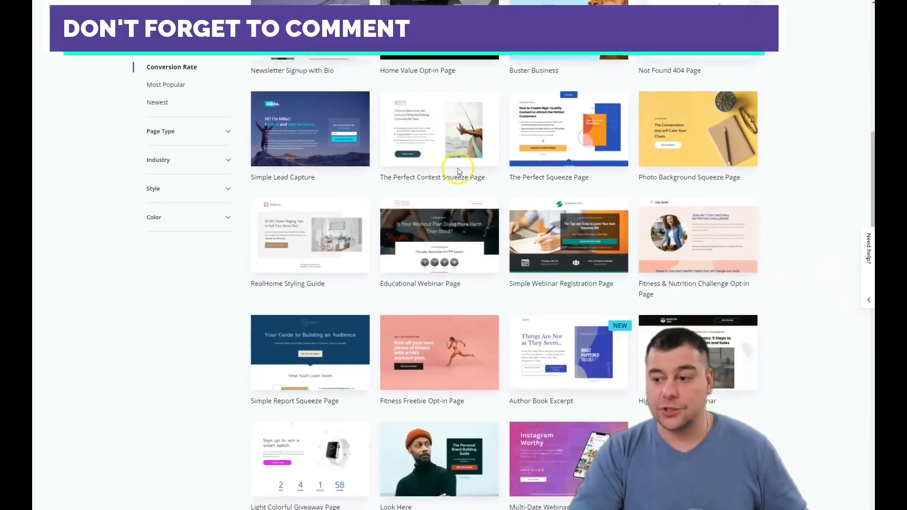
mouse_move(676, 124)
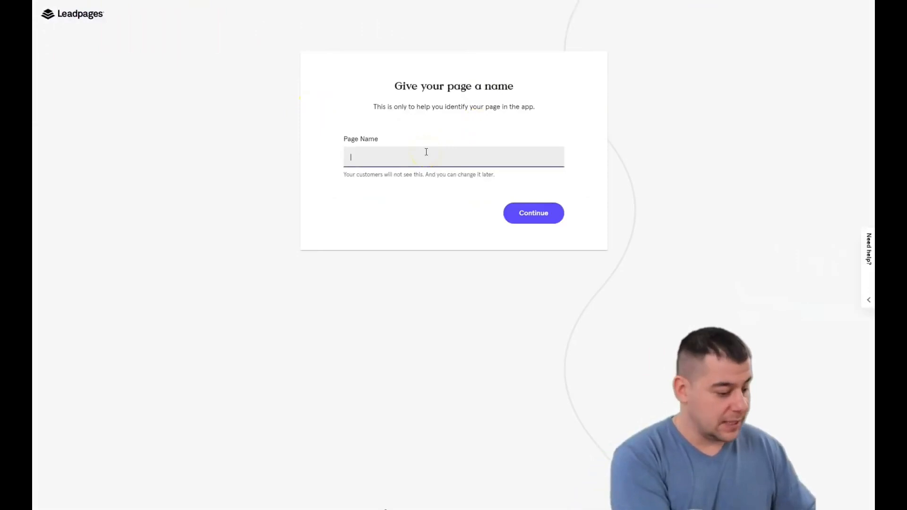
type("Pizza")
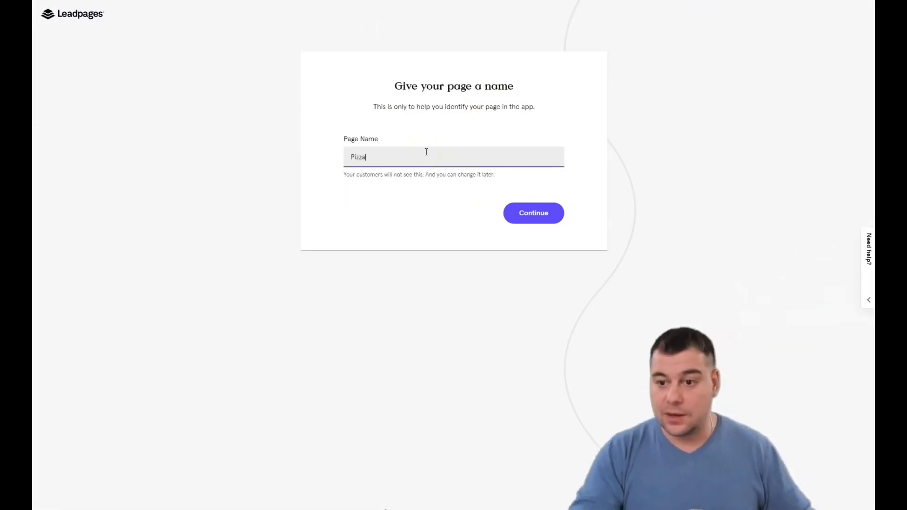
left_click(529, 214)
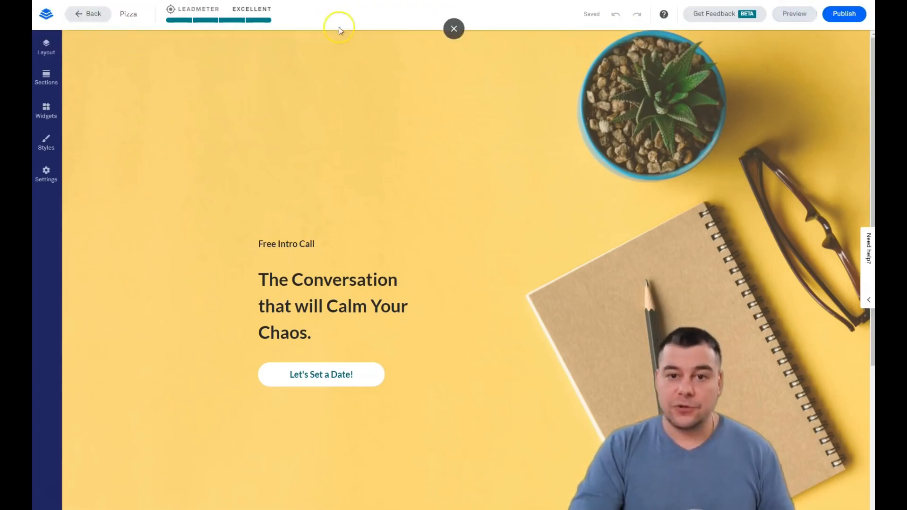
Step: Preview the page in tablet, phone and desktop views, then exit the preview and look over the page in the editor
left_click(788, 15)
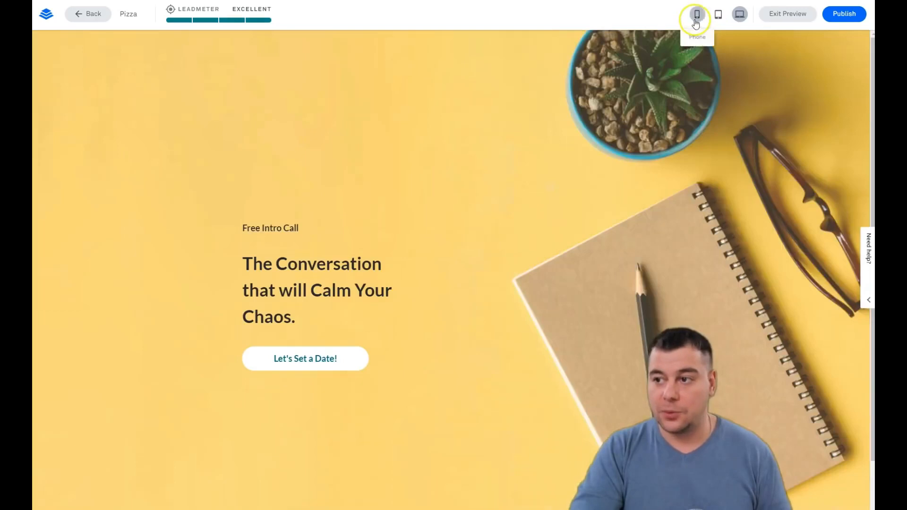
left_click(717, 14)
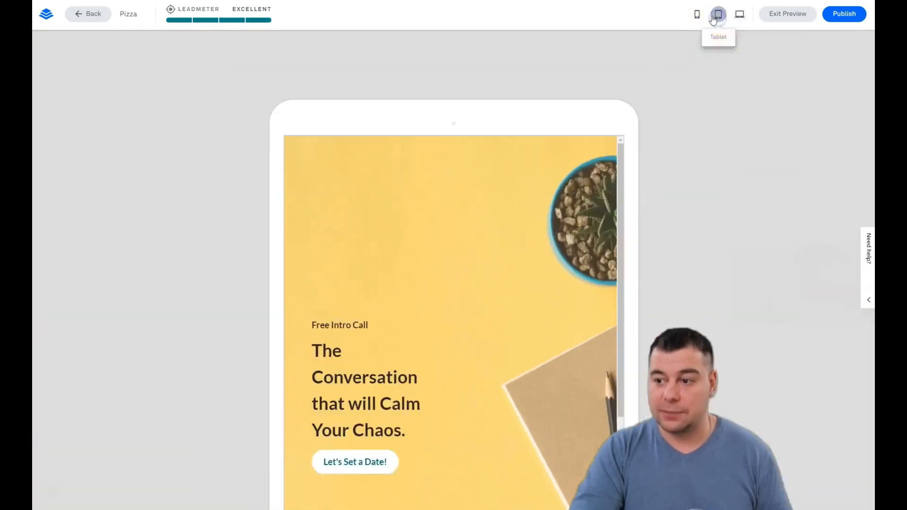
left_click(696, 14)
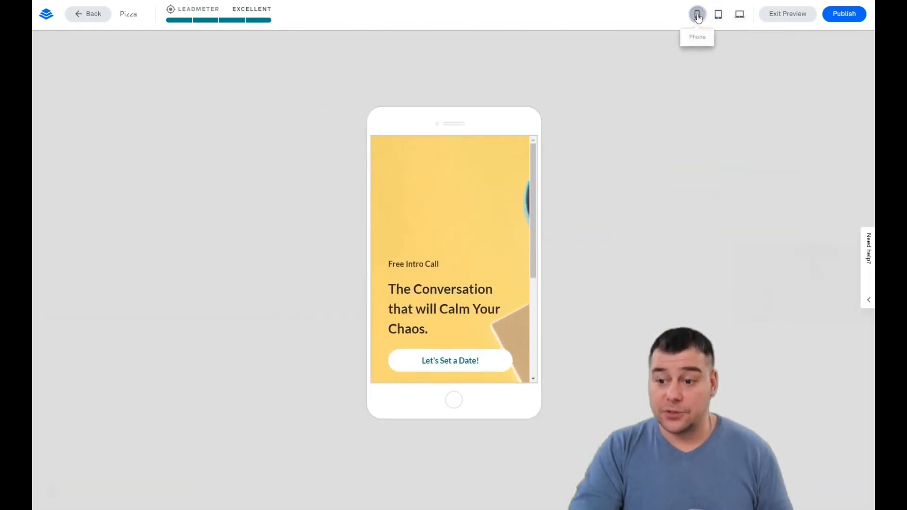
left_click(739, 19)
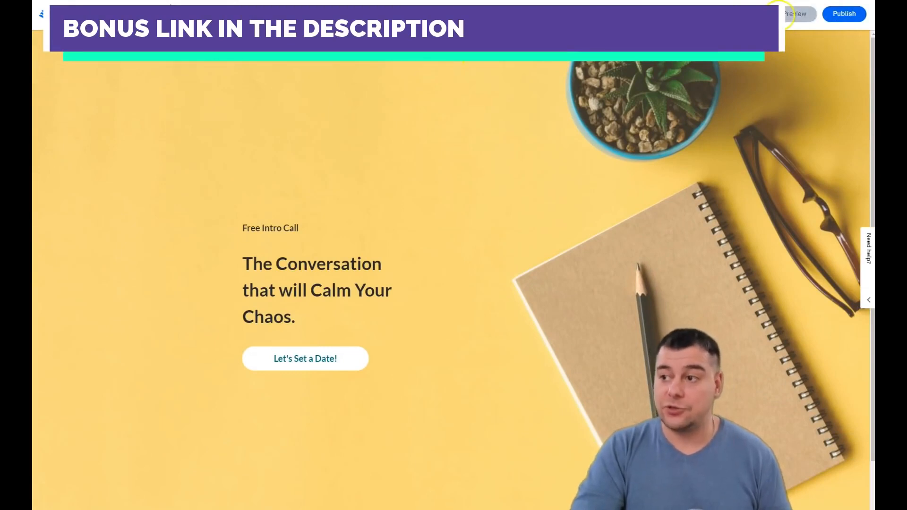
left_click(796, 14)
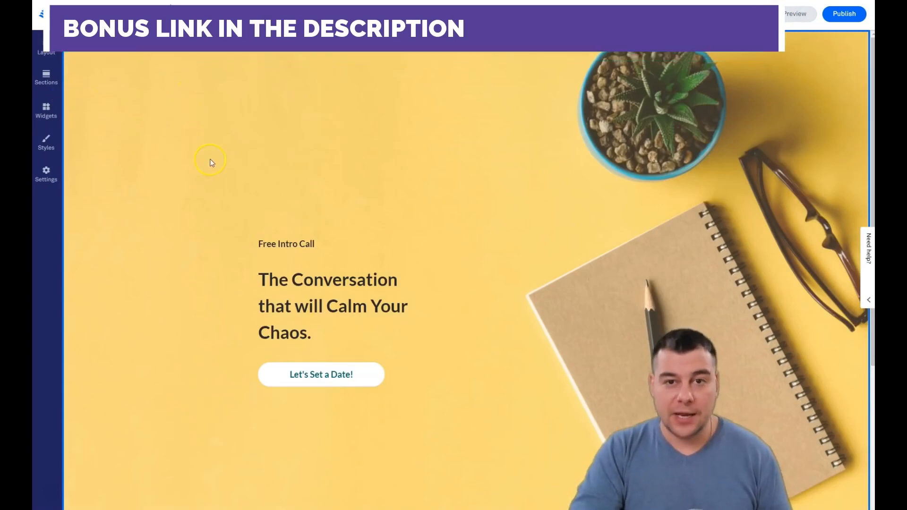
scroll(212, 159, "down", 5)
scroll(213, 156, "up", 5)
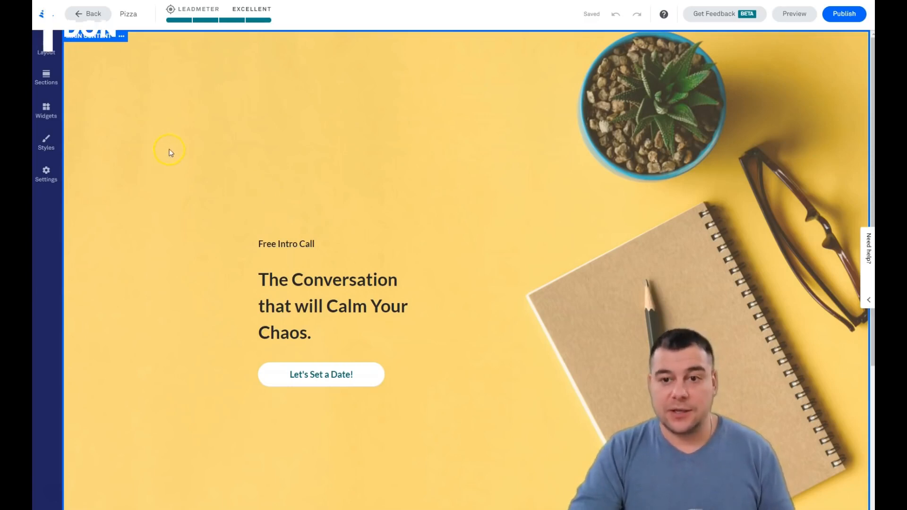
Step: Open the page layout with its list of sections
left_click(45, 54)
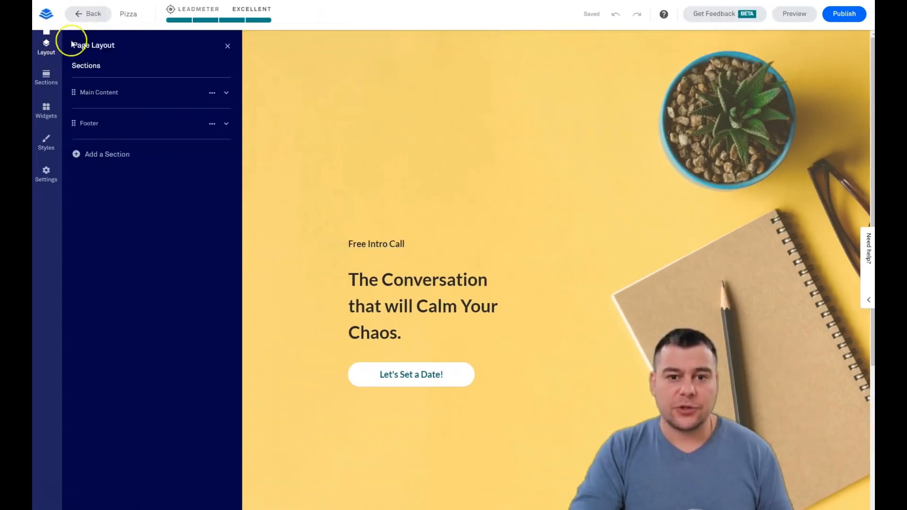
left_click(121, 57)
left_click(100, 48)
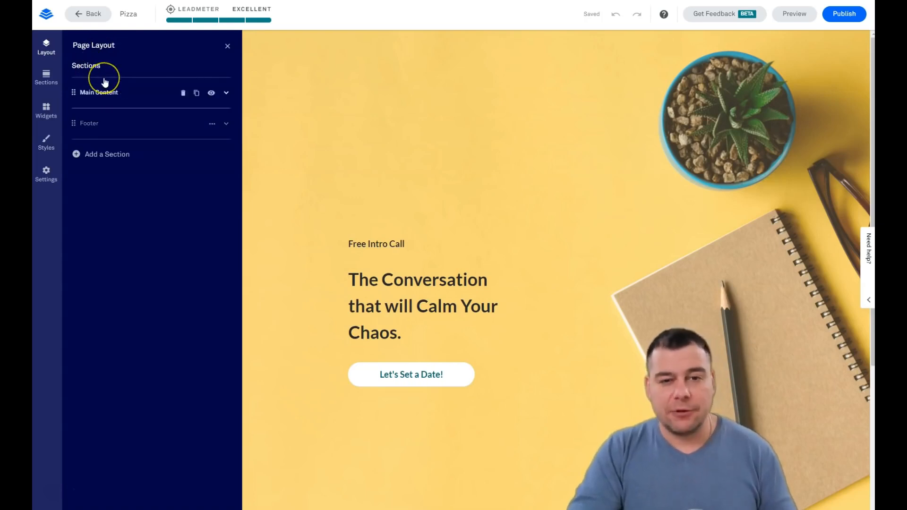
left_click(100, 67)
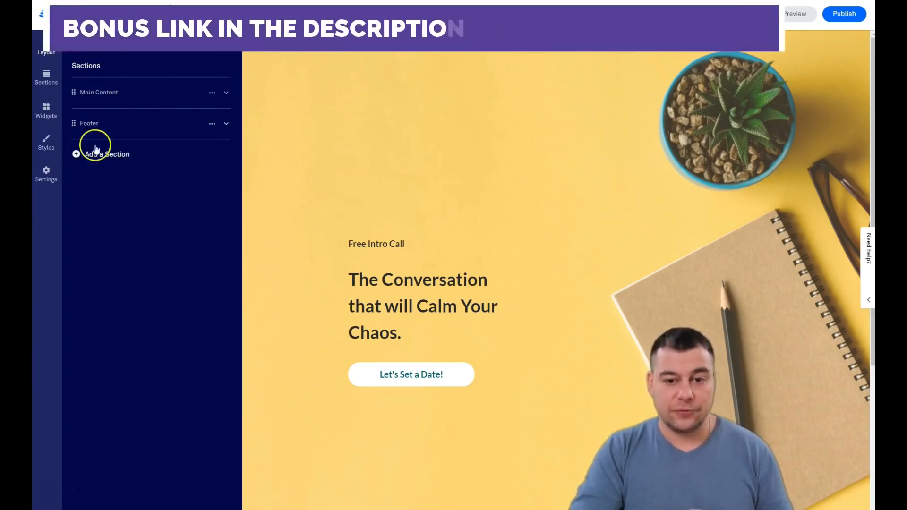
Step: Move the Footer section above Main Content, then put it back below
mouse_move(74, 124)
left_mouse_down()
mouse_move(73, 92)
mouse_move(85, 112)
left_mouse_up()
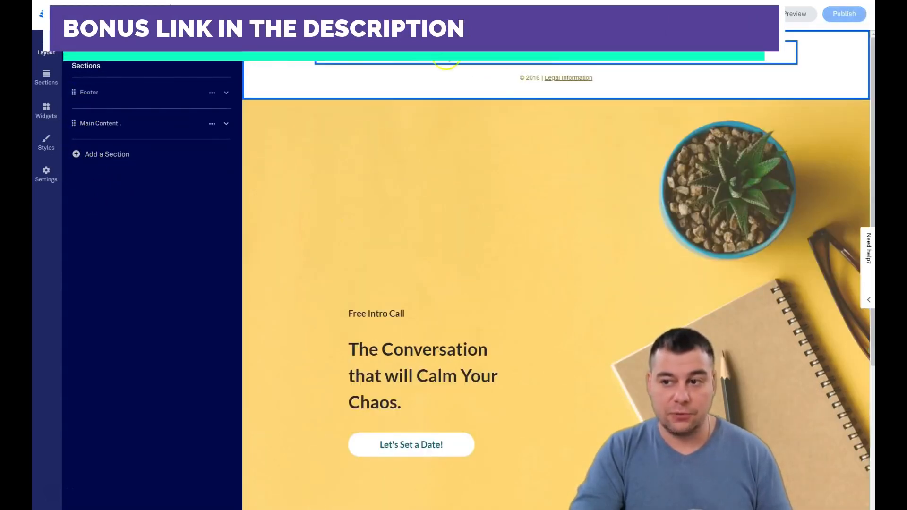
left_click_drag(72, 92, 73, 130)
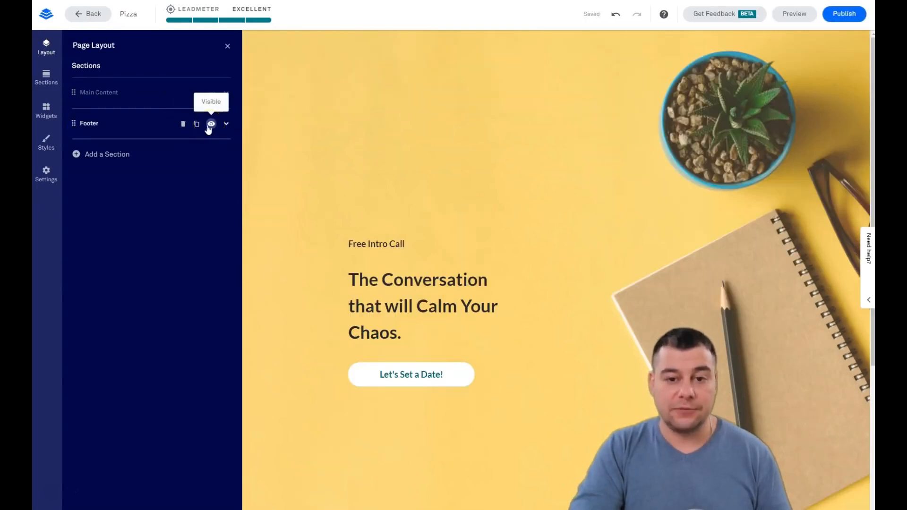
Step: Add a Call to Action section in the black design with the heading "Find your power faster. Become a member."
left_click(76, 150)
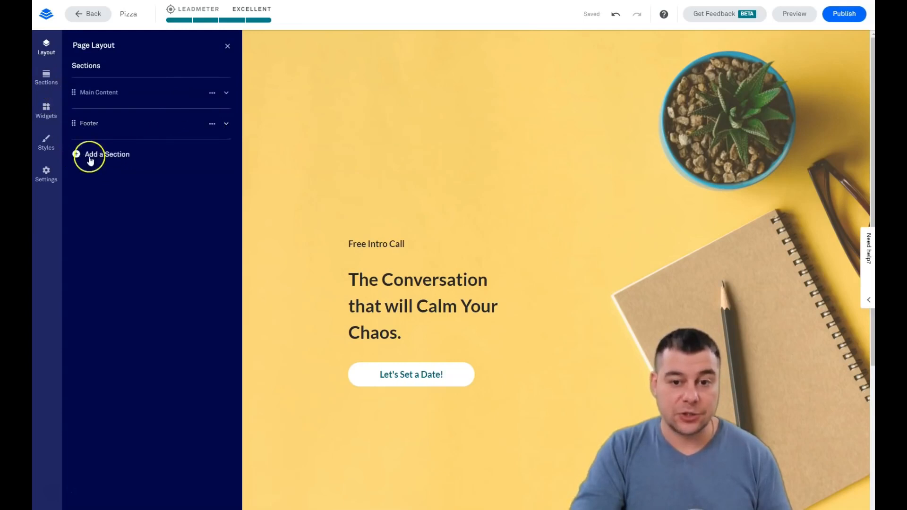
left_click(77, 154)
left_click(104, 173)
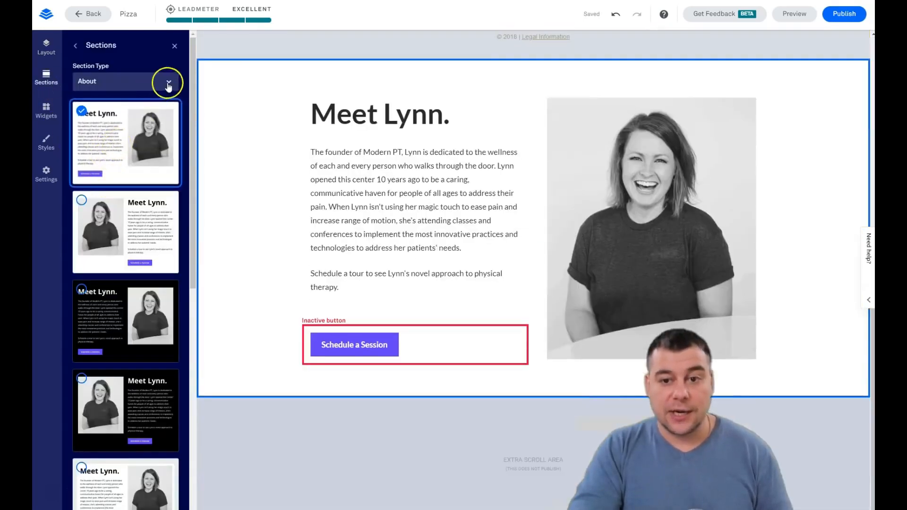
left_click(166, 81)
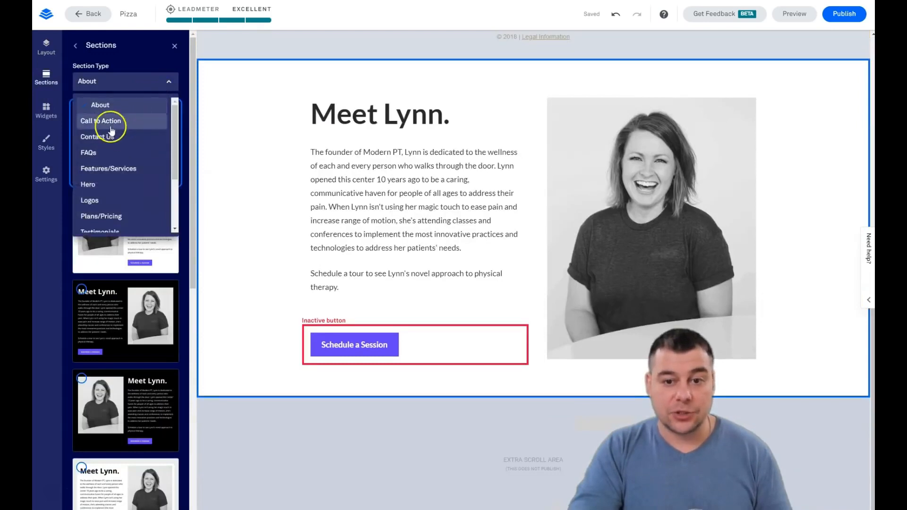
left_click(109, 126)
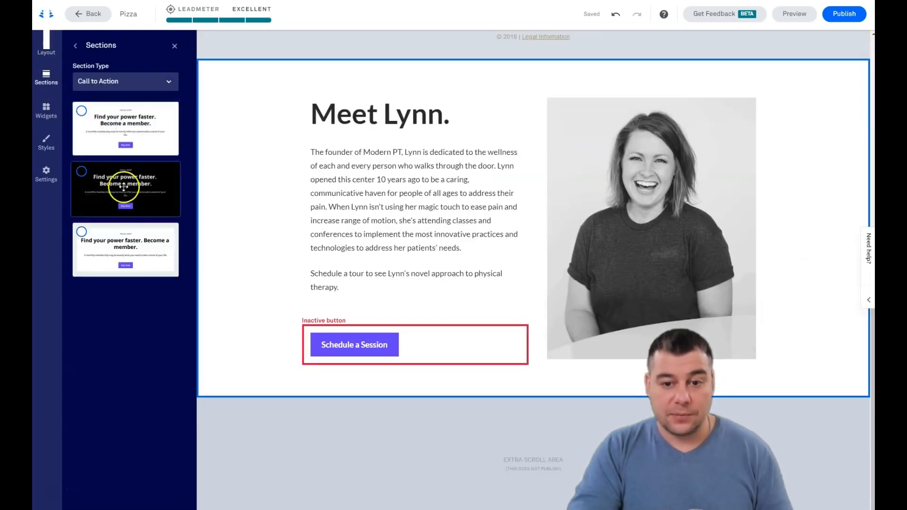
left_click(82, 173)
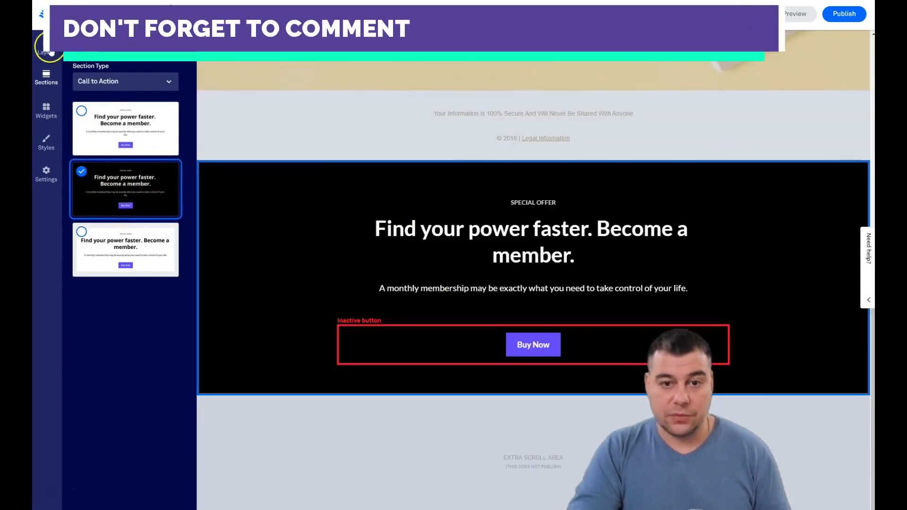
Step: Move the Call to Action section between Main Content and Footer, and check its placement on the page
left_click(51, 52)
left_click_drag(73, 154, 73, 127)
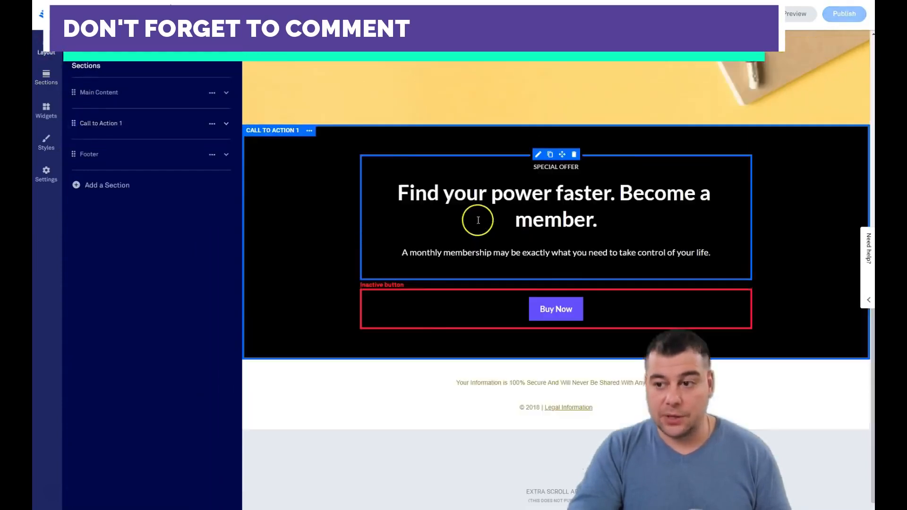
scroll(475, 218, "up", 10)
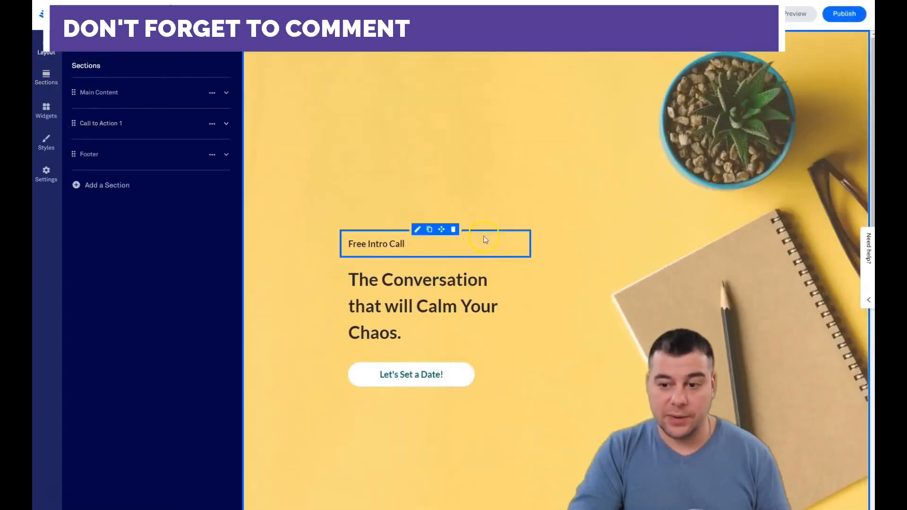
scroll(484, 236, "down", 8)
scroll(449, 271, "down", 3)
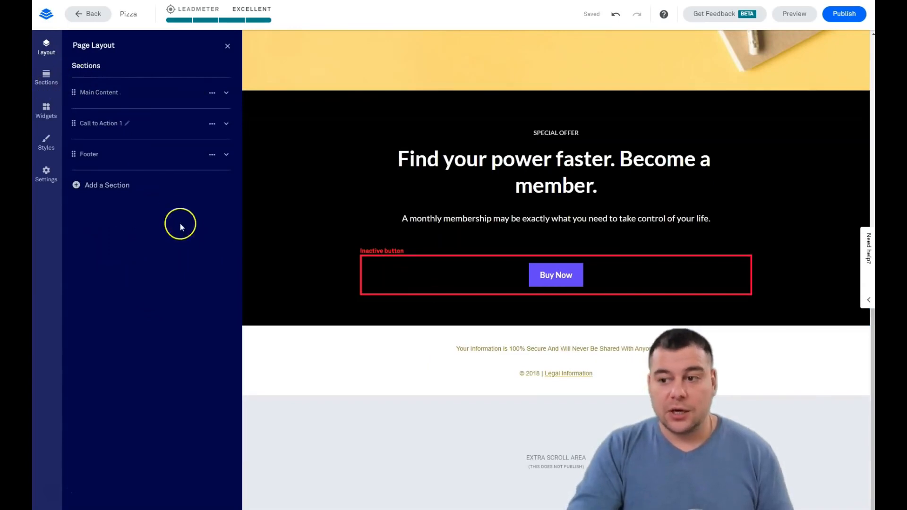
scroll(534, 139, "up", 10)
scroll(533, 141, "down", 8)
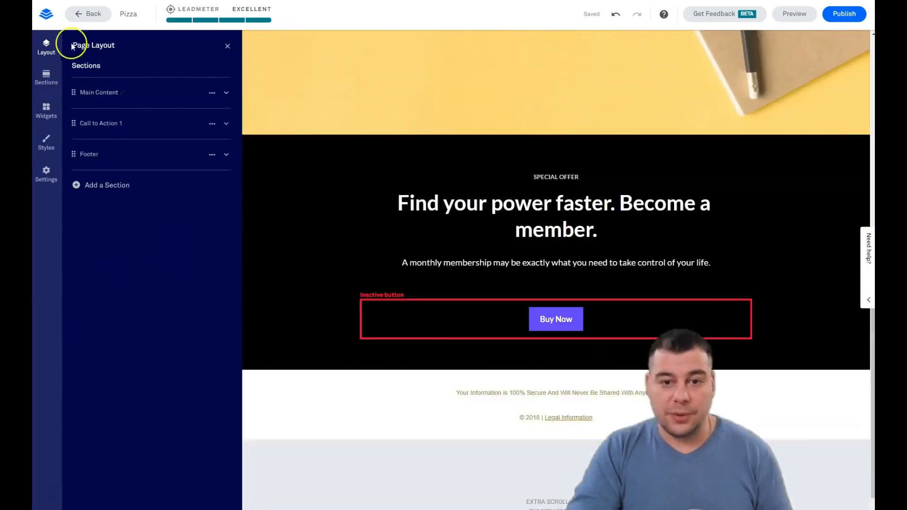
Step: Add an About section in the white design with the photo to the left of the text
left_click(90, 187)
scroll(136, 189, "down", 2)
scroll(136, 189, "down", 5)
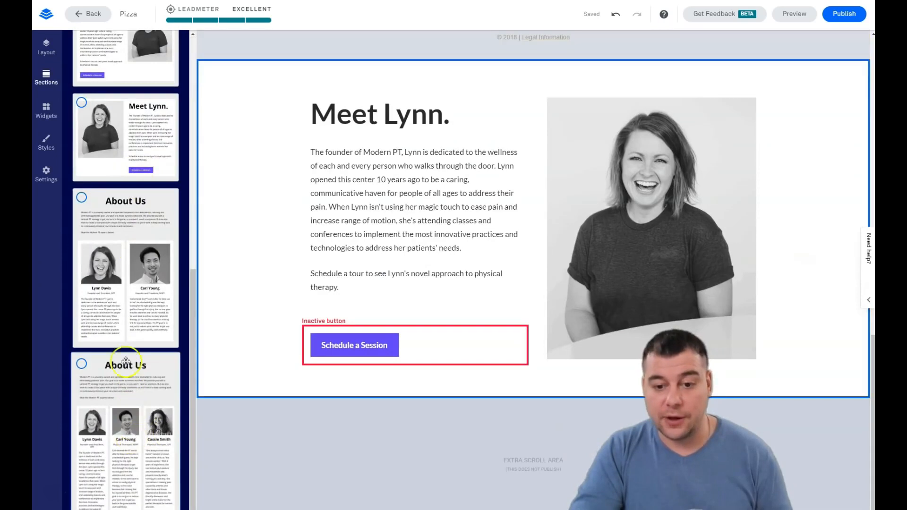
scroll(126, 331, "up", 7)
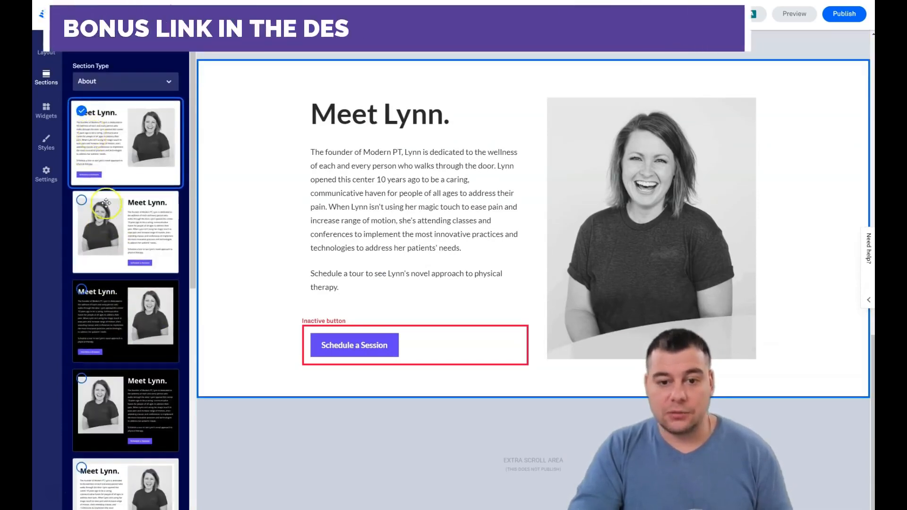
left_click(102, 231)
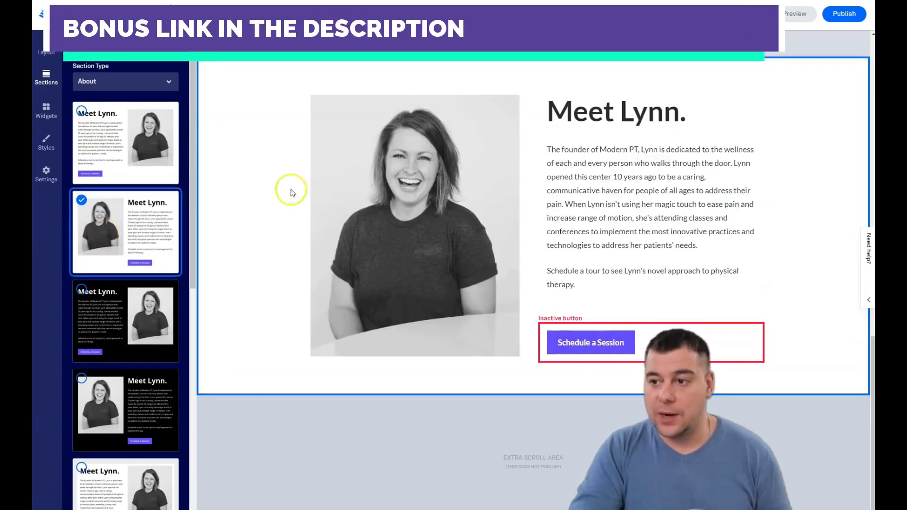
scroll(335, 222, "up", 8)
scroll(342, 225, "down", 3)
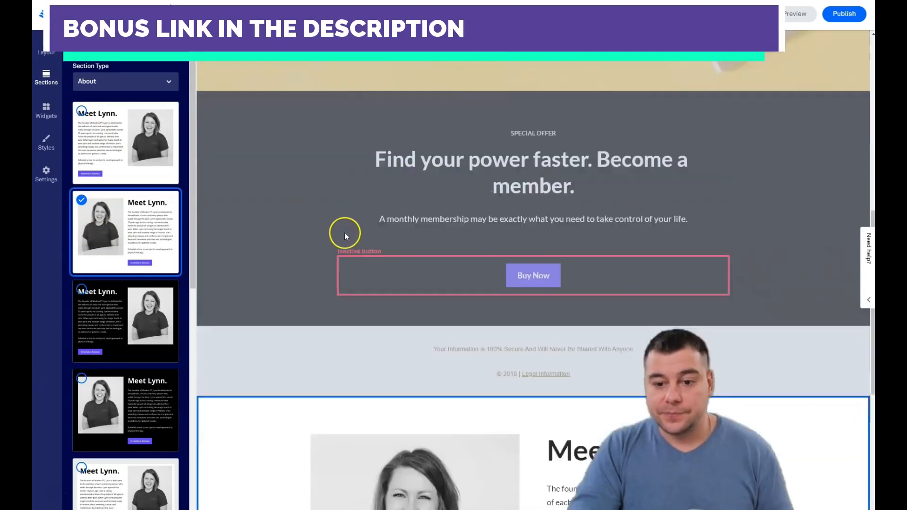
Step: Move the About section between Main Content and Call to Action, and check its placement on the page
left_click(40, 54)
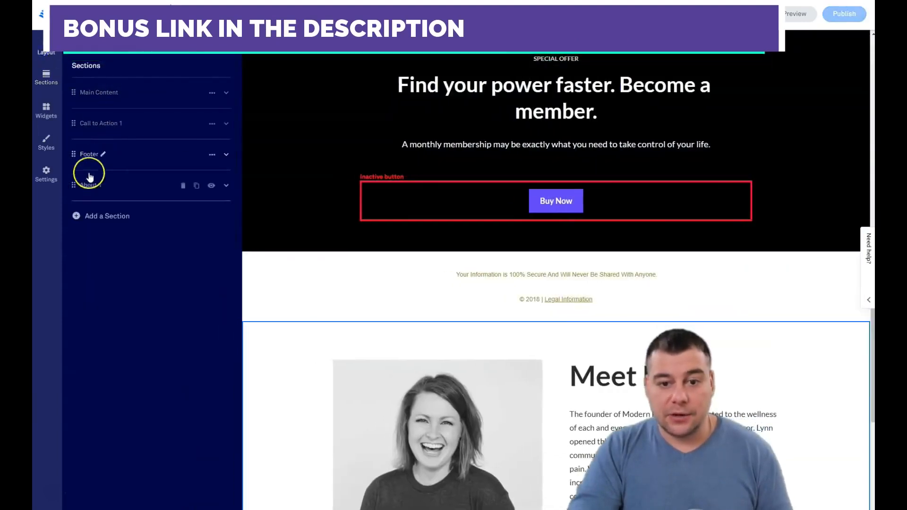
left_click_drag(77, 184, 75, 126)
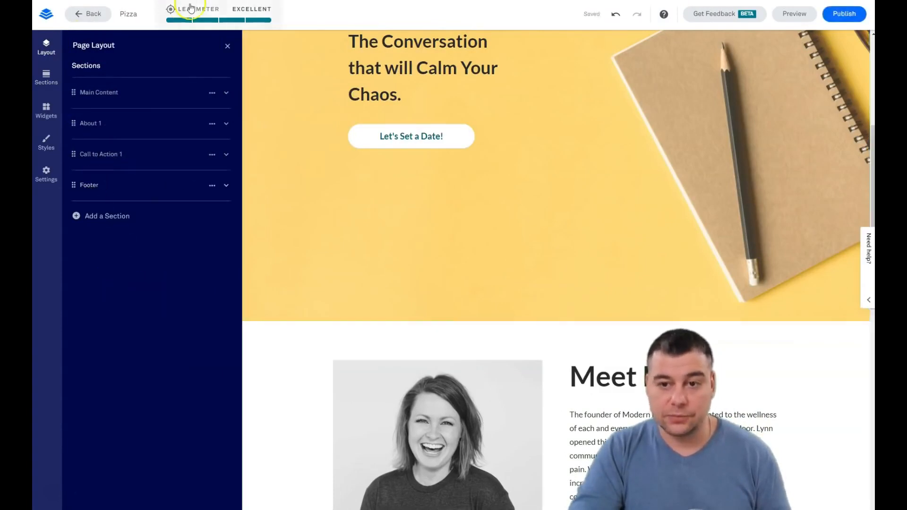
left_click(227, 47)
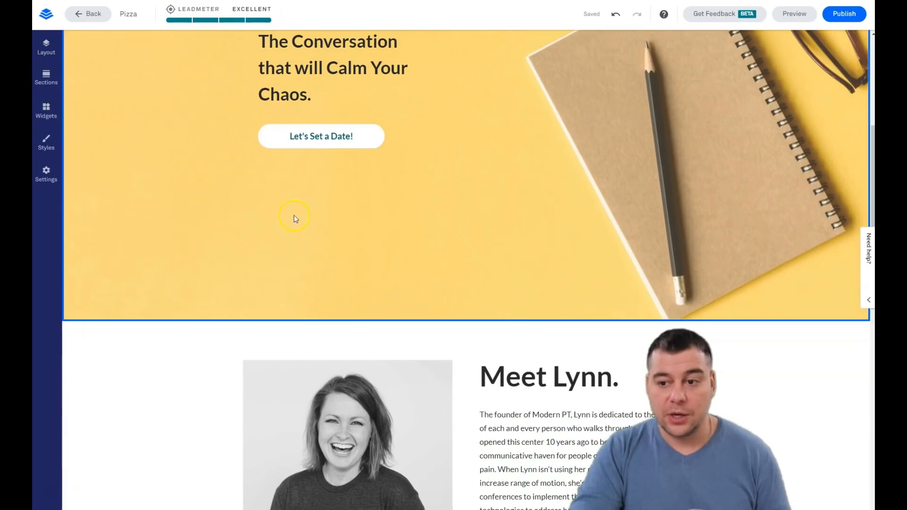
scroll(294, 214, "down", 10)
scroll(231, 205, "up", 6)
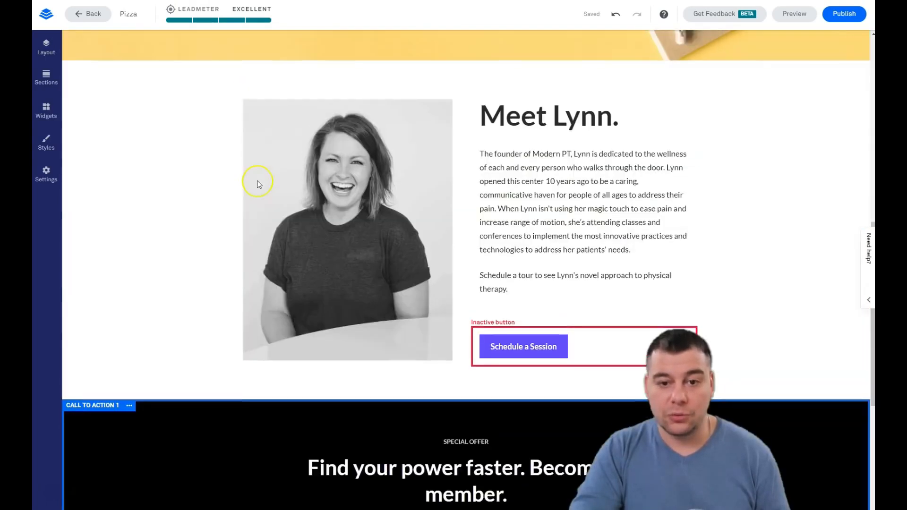
scroll(258, 184, "up", 8)
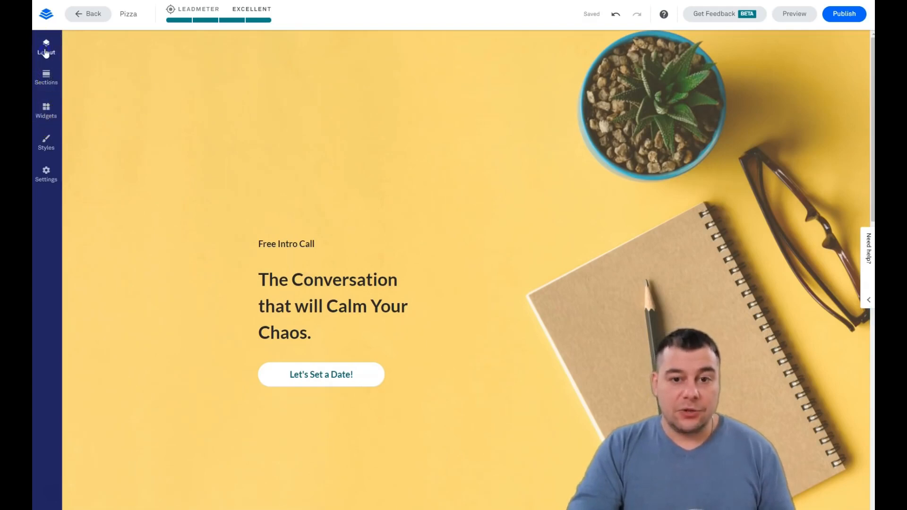
Step: Delete the About section from the page layout and check the remaining page
left_click(46, 52)
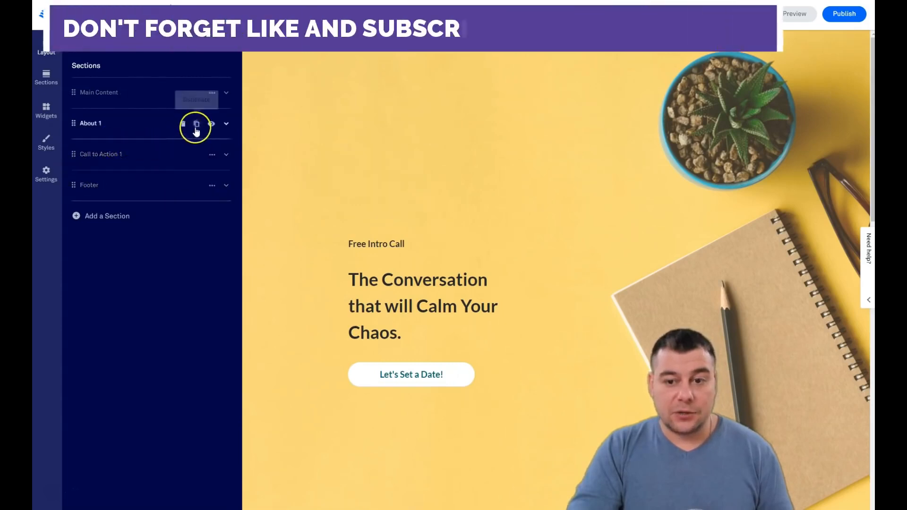
left_click(184, 124)
left_click(147, 123)
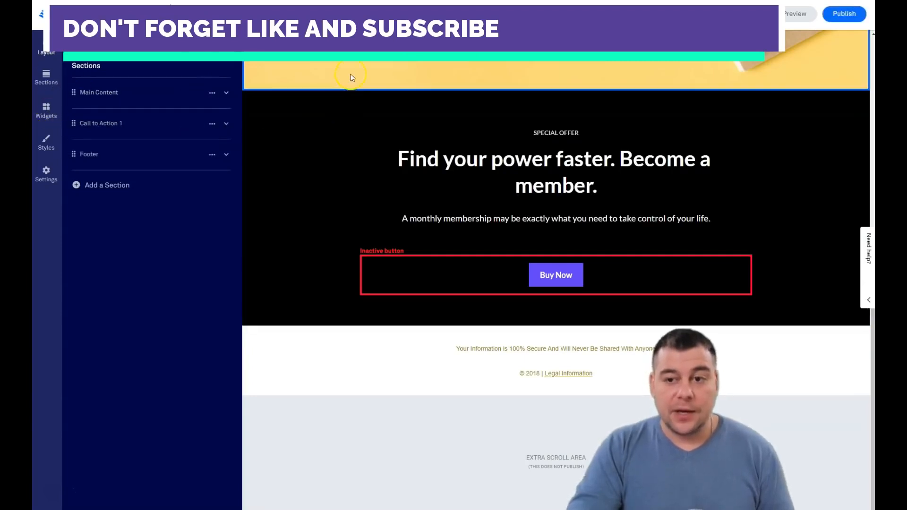
left_click(293, 137)
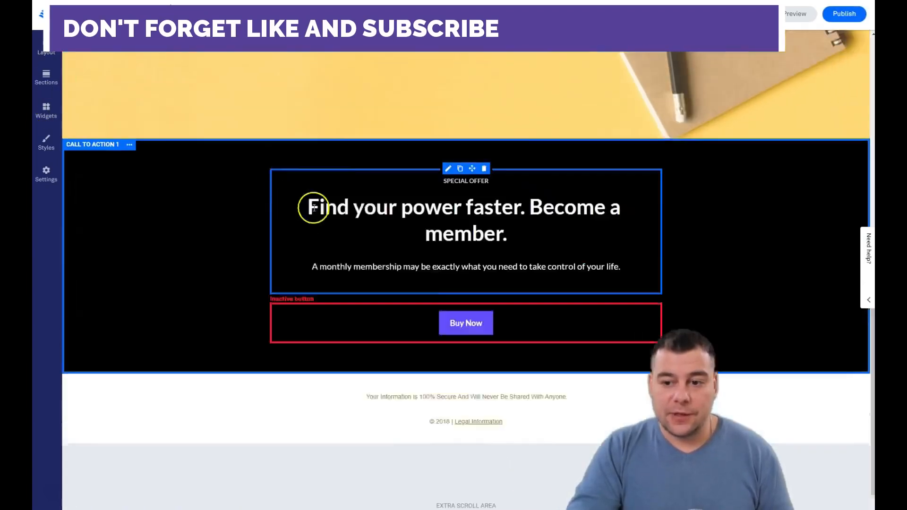
scroll(249, 189, "up", 6)
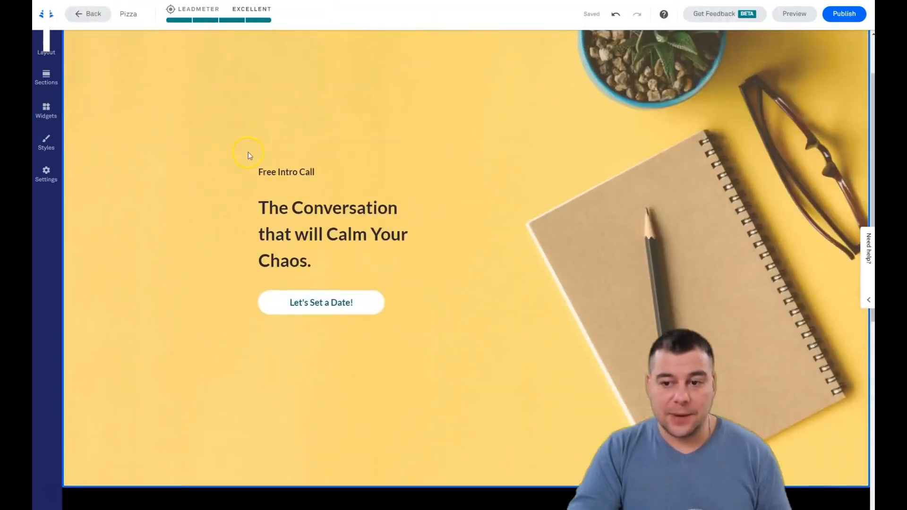
Step: Look through the full set of available widgets, then collapse the list
left_click(46, 113)
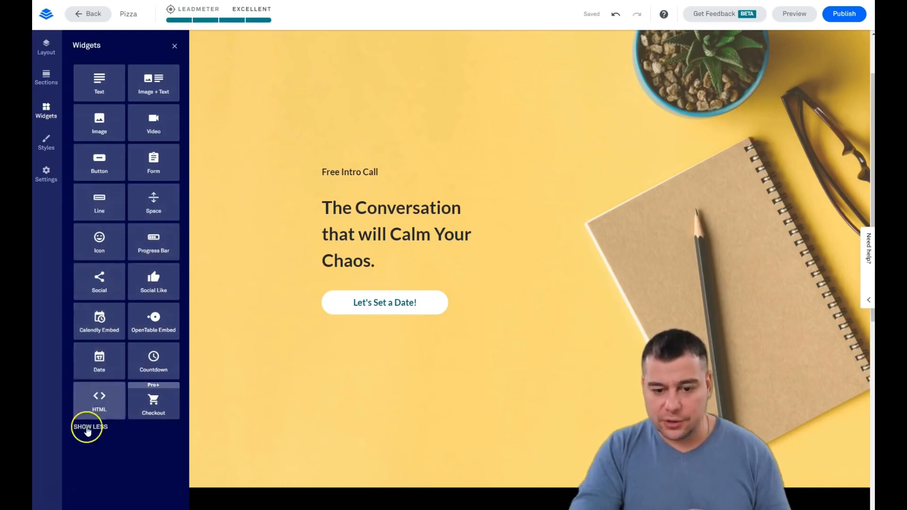
left_click(81, 434)
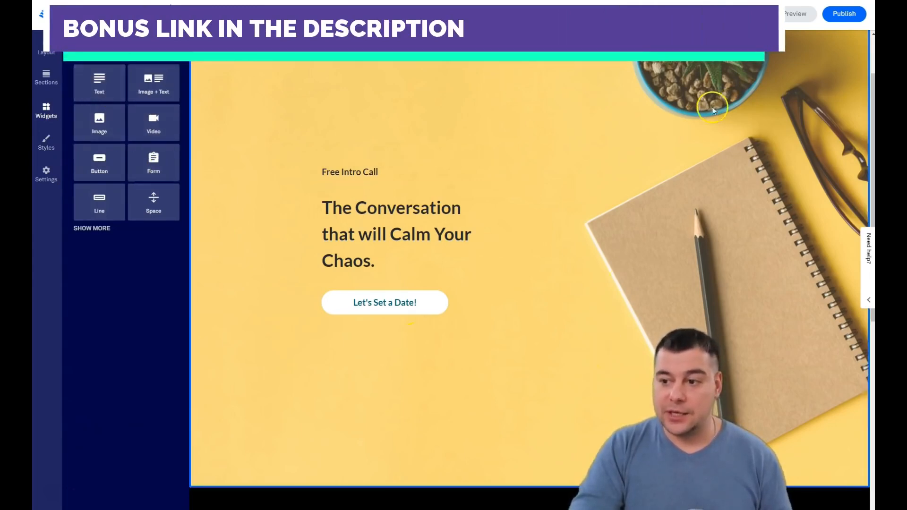
Step: Examine the Main Content section's structure and its choices for adding a column or row, then close the page layout
left_click(62, 71)
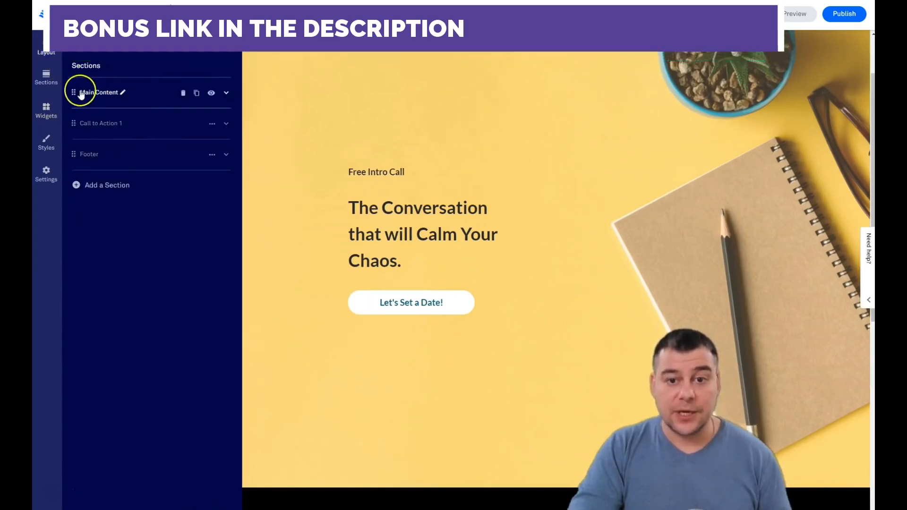
left_click(227, 93)
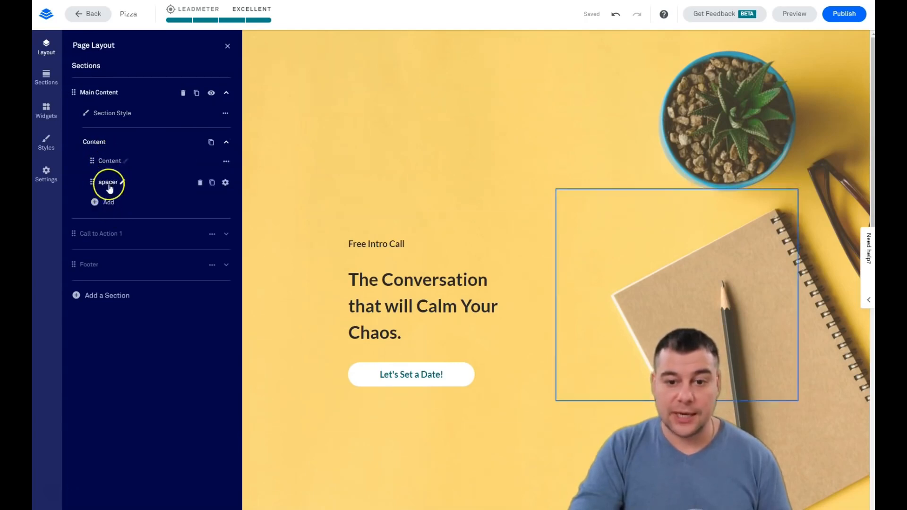
left_click(97, 202)
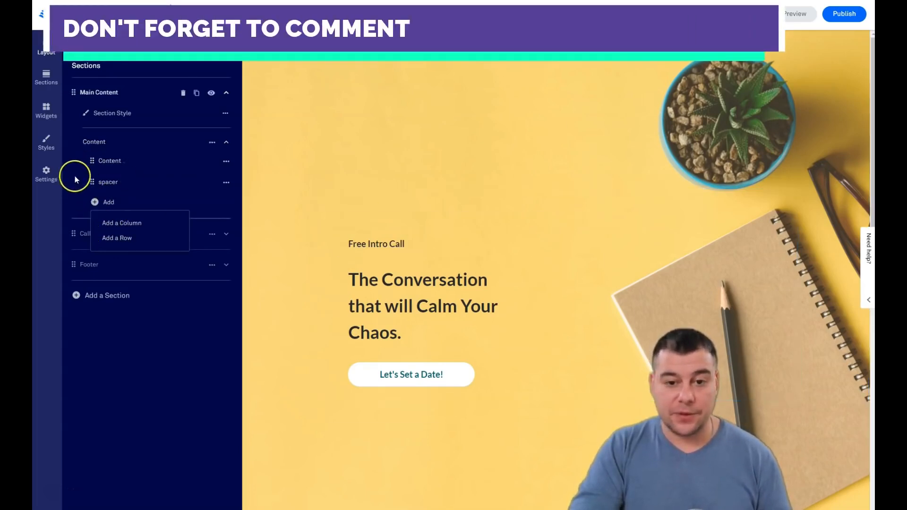
left_click(227, 93)
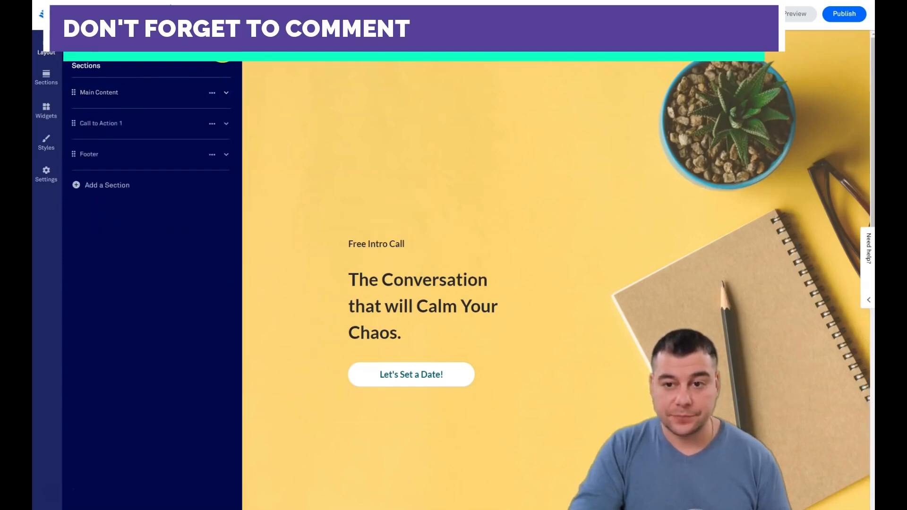
left_click(226, 47)
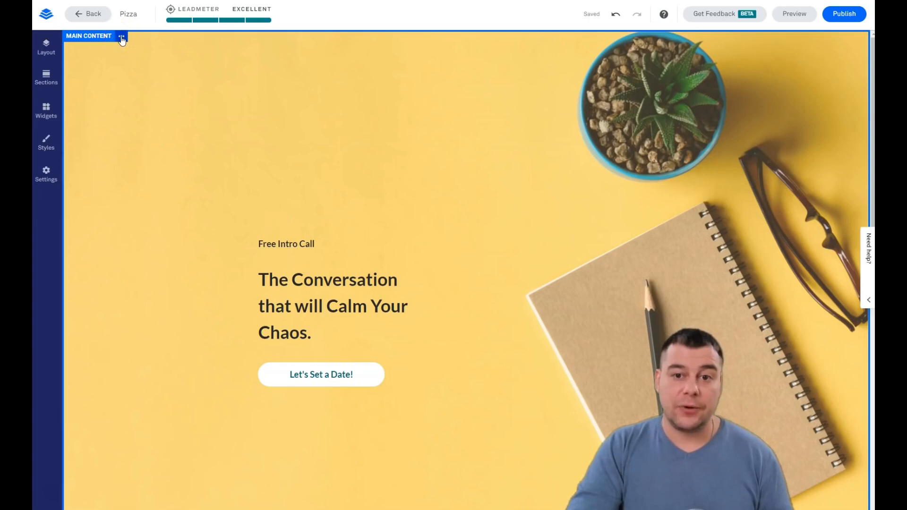
Step: Open the Main Content section's settings and start changing its background image
left_click(121, 37)
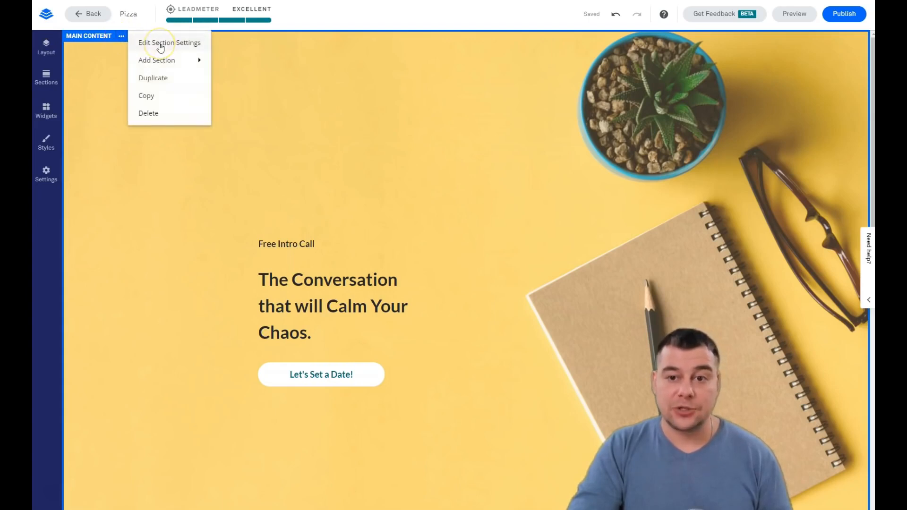
mouse_move(169, 67)
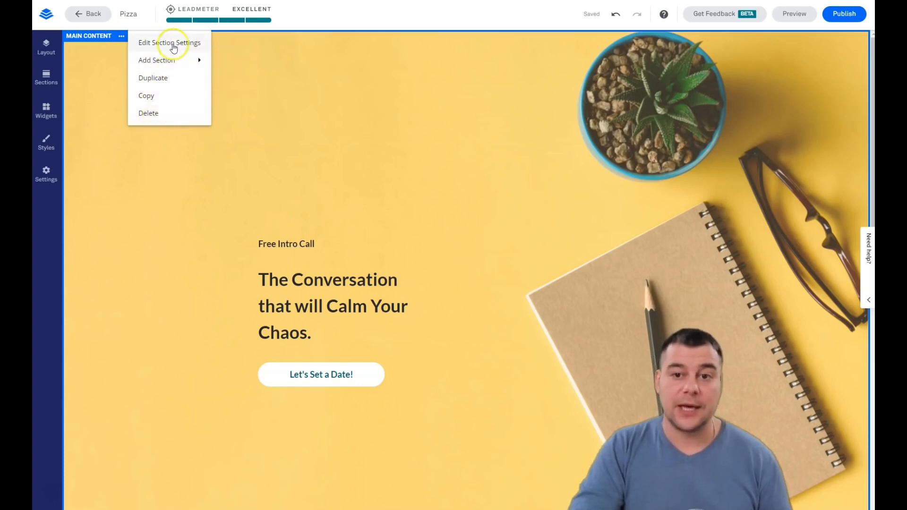
left_click(168, 45)
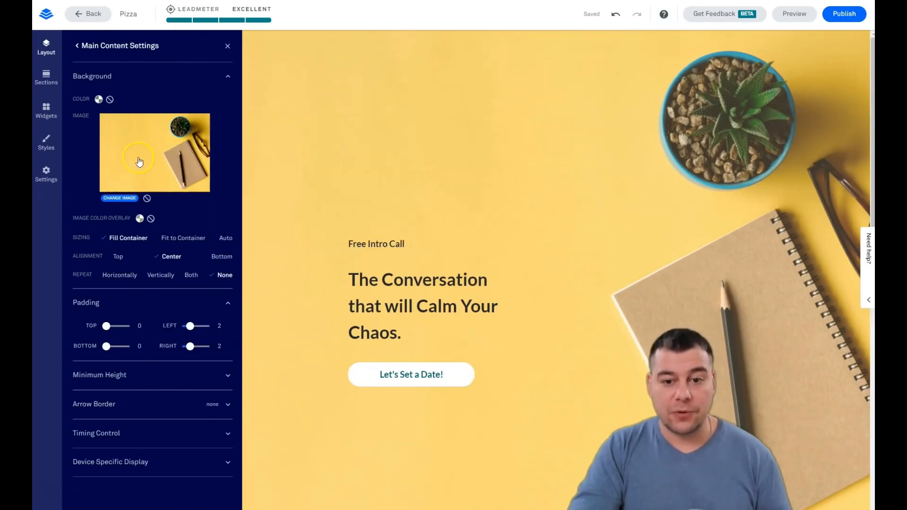
left_click(120, 198)
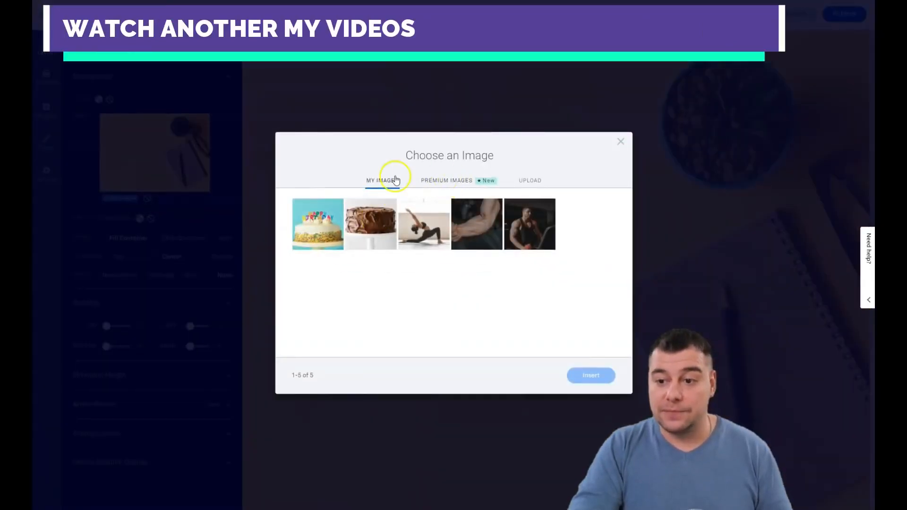
Step: Search the premium images for "pizza" and browse the pictures offered
left_click(434, 183)
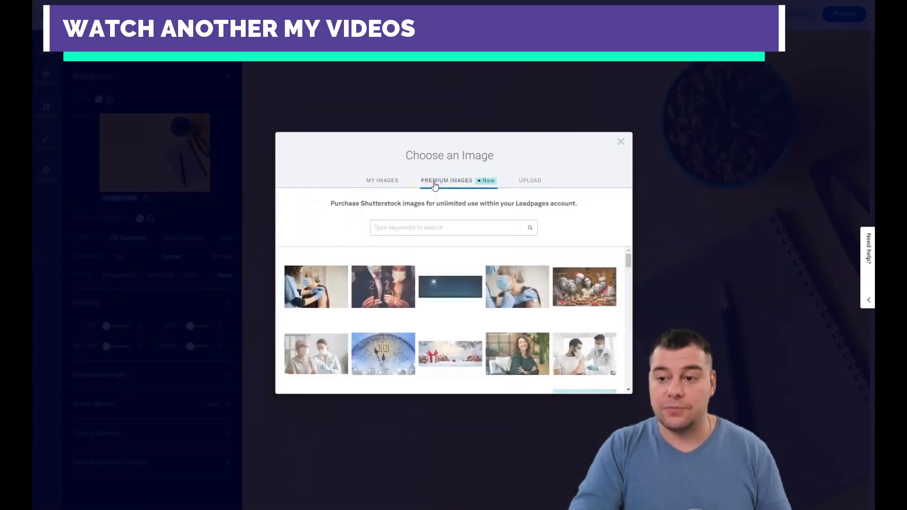
left_click(446, 291)
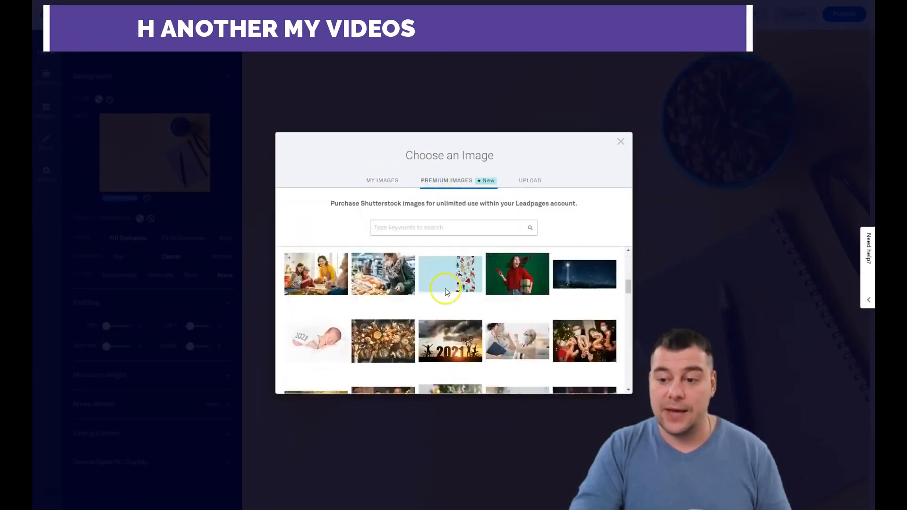
left_click(407, 228)
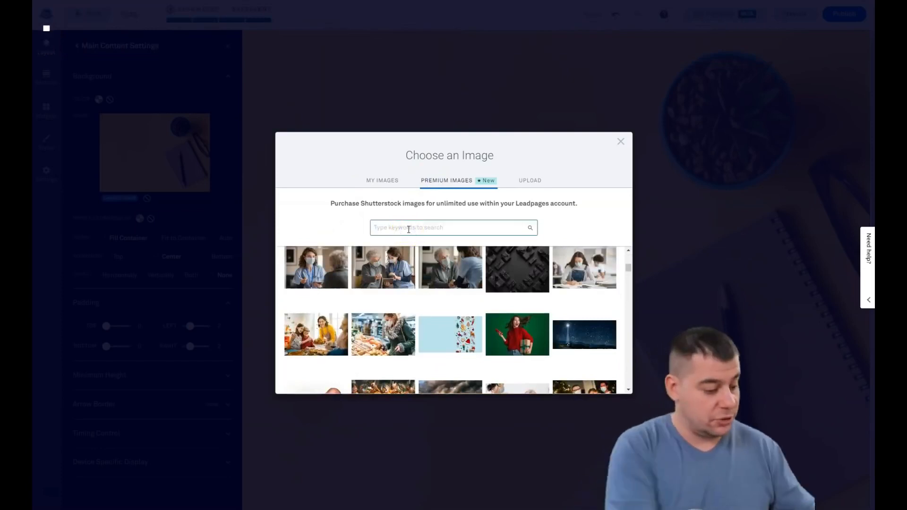
type("pizza")
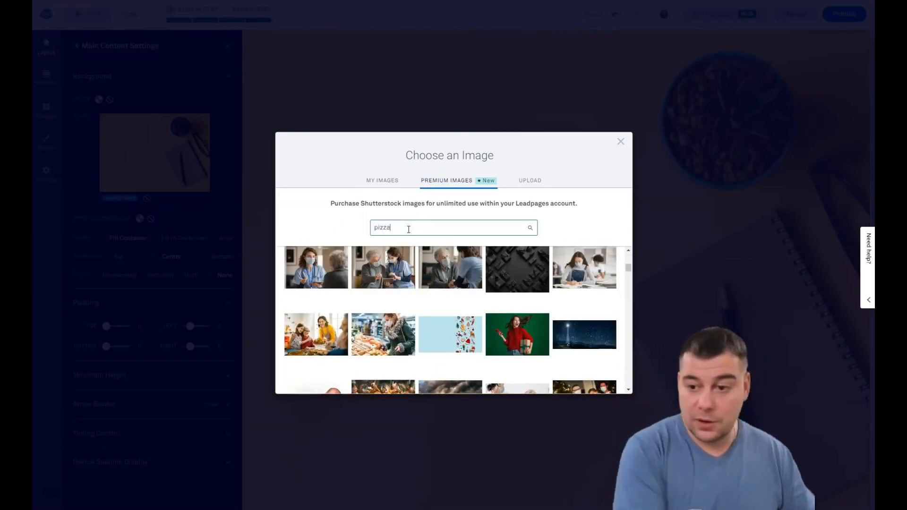
left_click(530, 230)
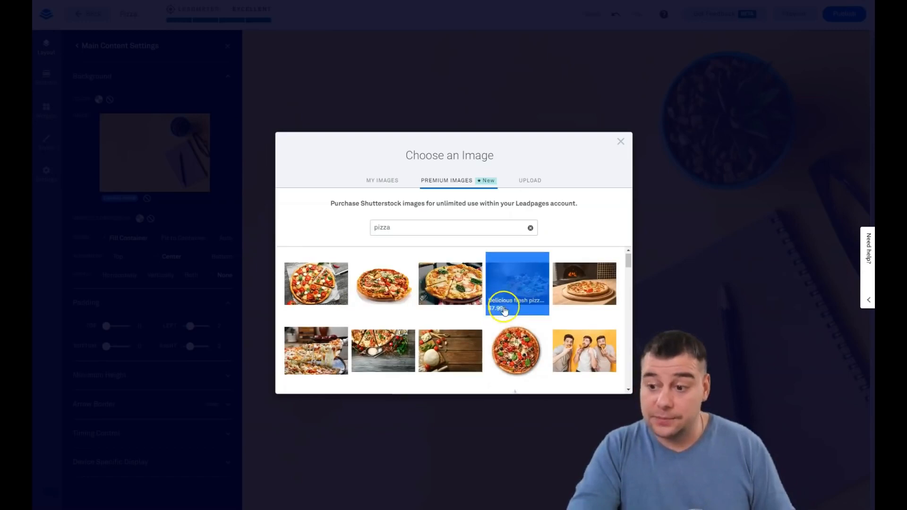
scroll(500, 307, "down", 3)
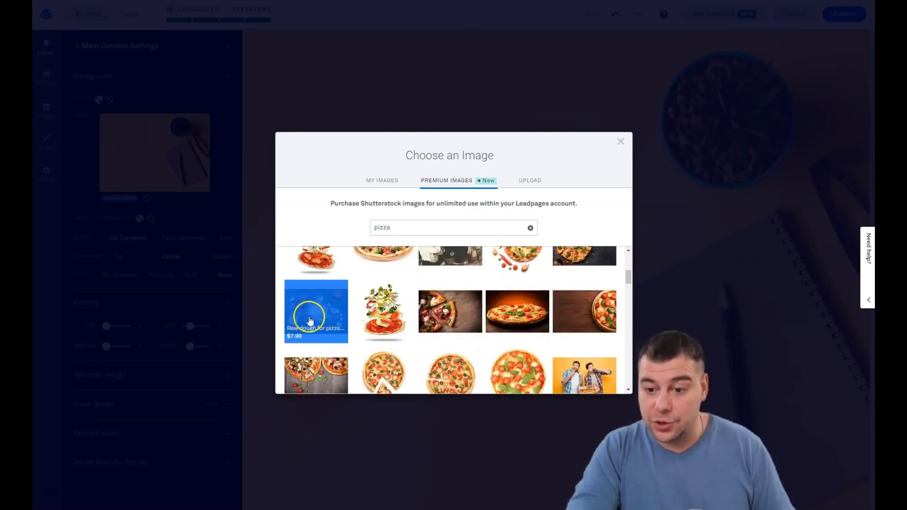
scroll(472, 288, "up", 5)
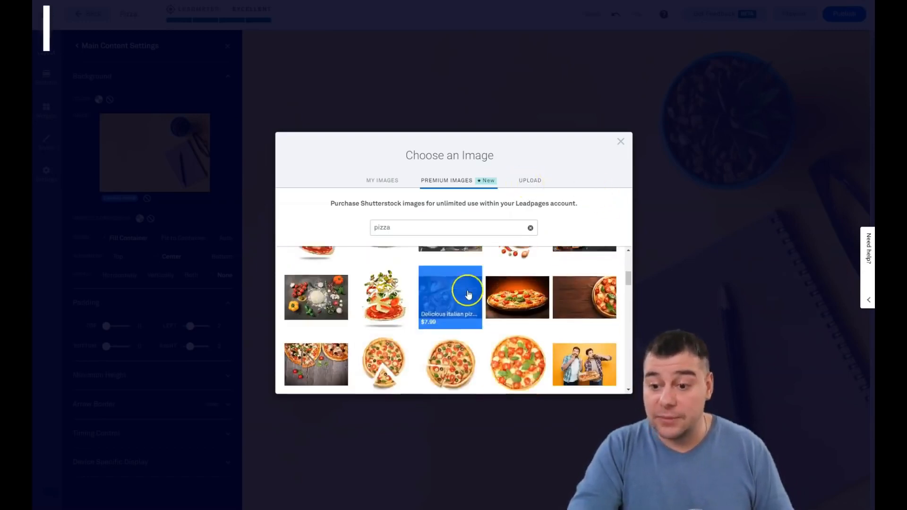
Step: Upload a pizza photo from a file and insert it as the Main Content background image
left_click(527, 180)
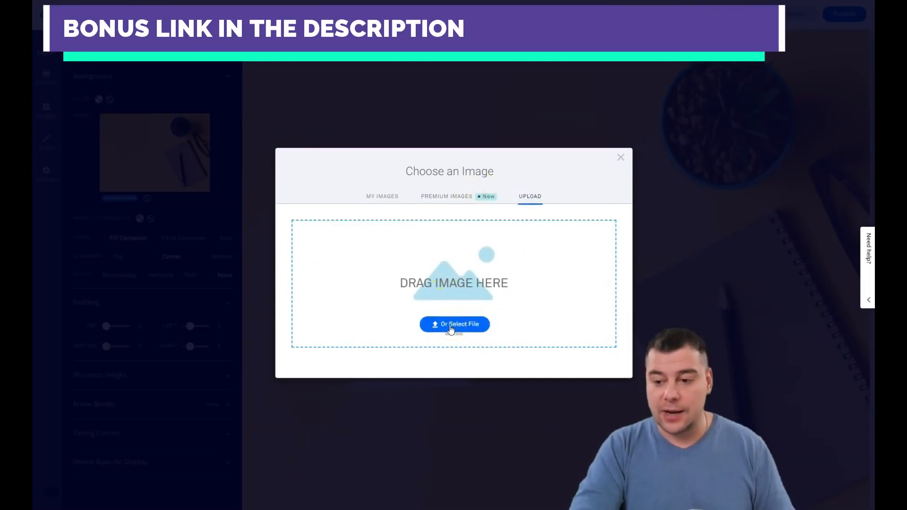
left_click(586, 380)
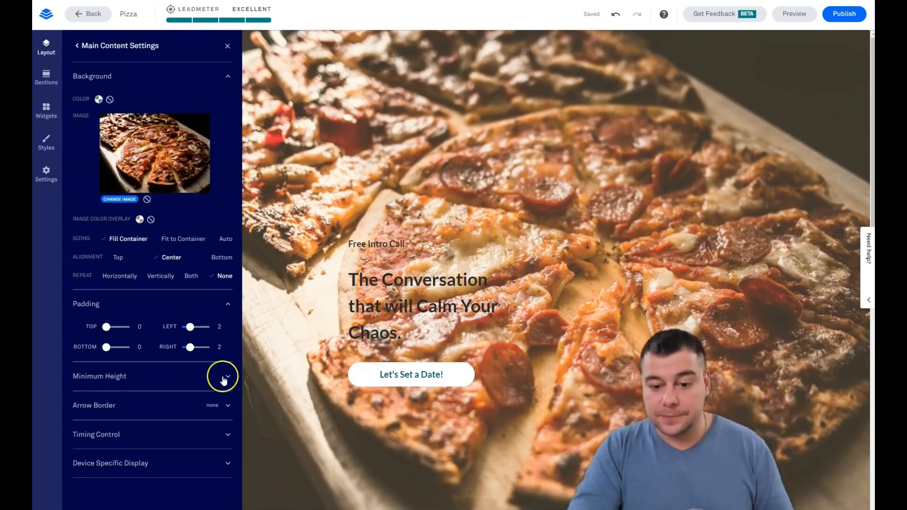
Step: Remove the color overlay from the Main Content background image
left_click(140, 220)
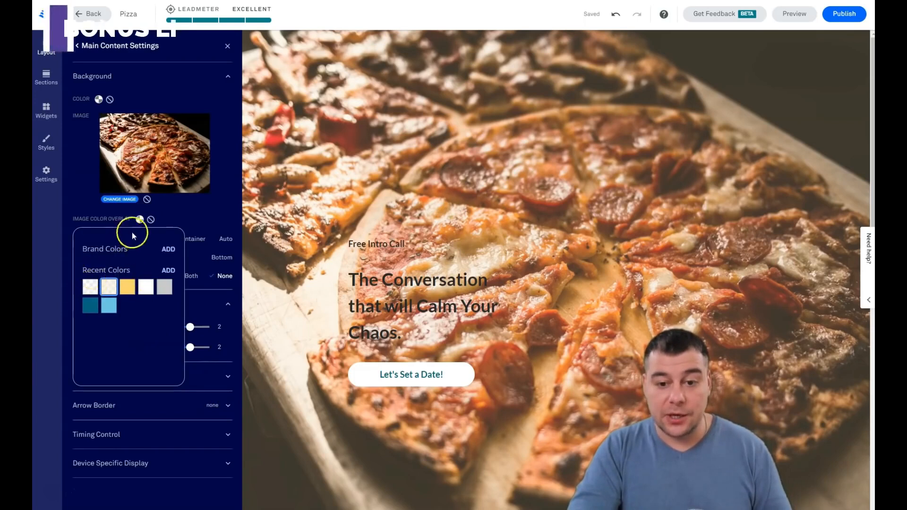
left_click(150, 219)
left_click(151, 220)
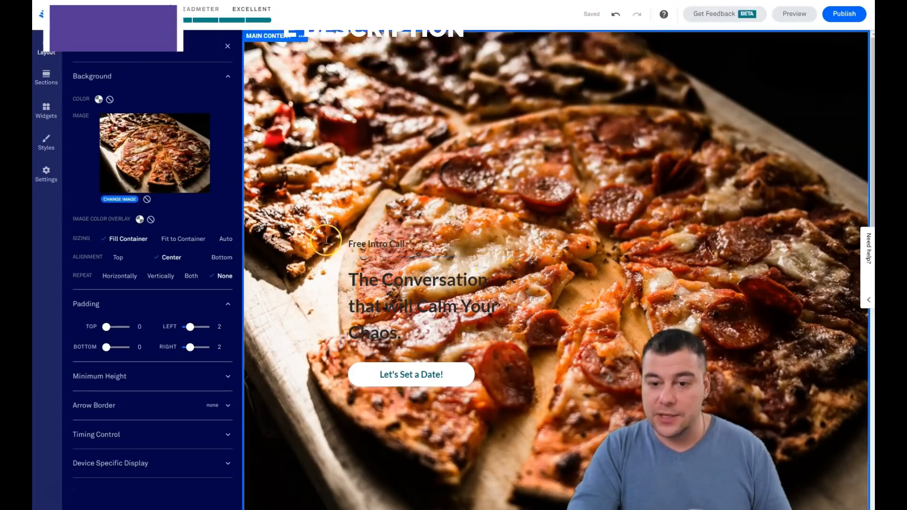
Step: Apply a white FFFFFF image color overlay at 65% opacity to the Main Content background and close its settings
left_click(139, 220)
left_click(145, 288)
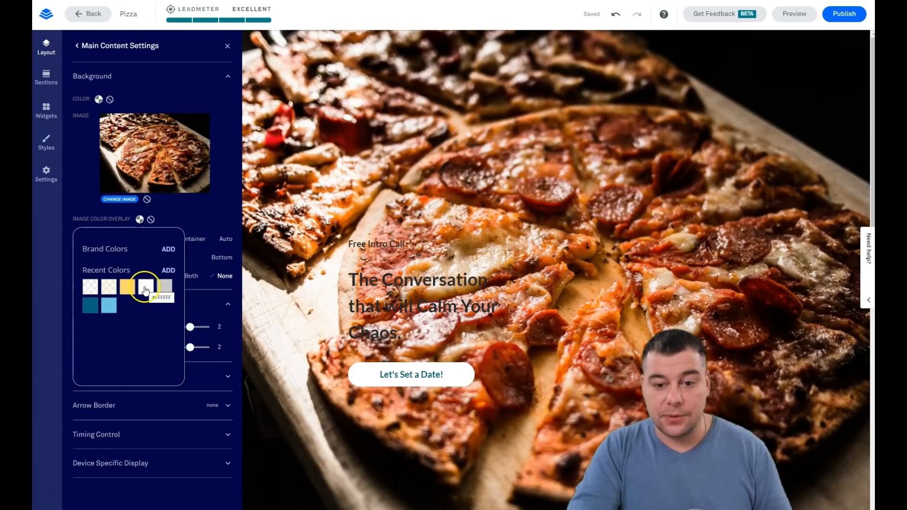
left_click(168, 271)
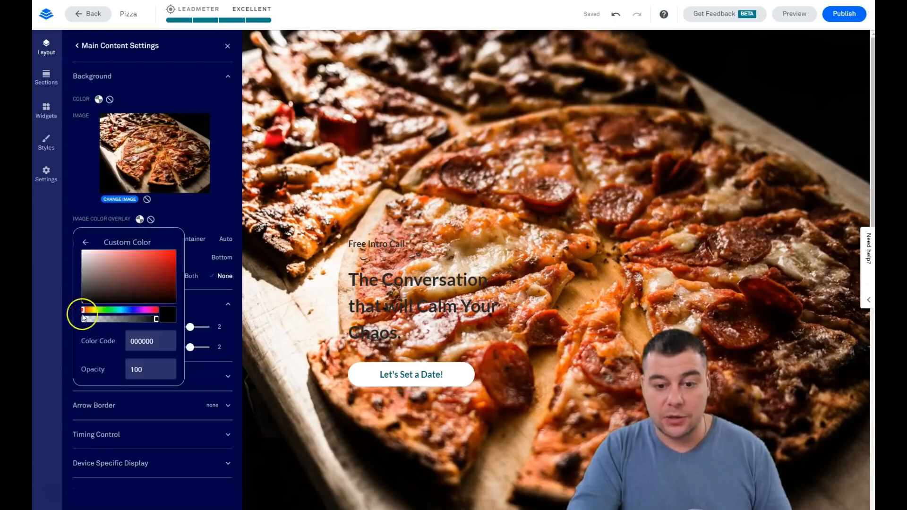
left_click_drag(81, 307, 82, 253)
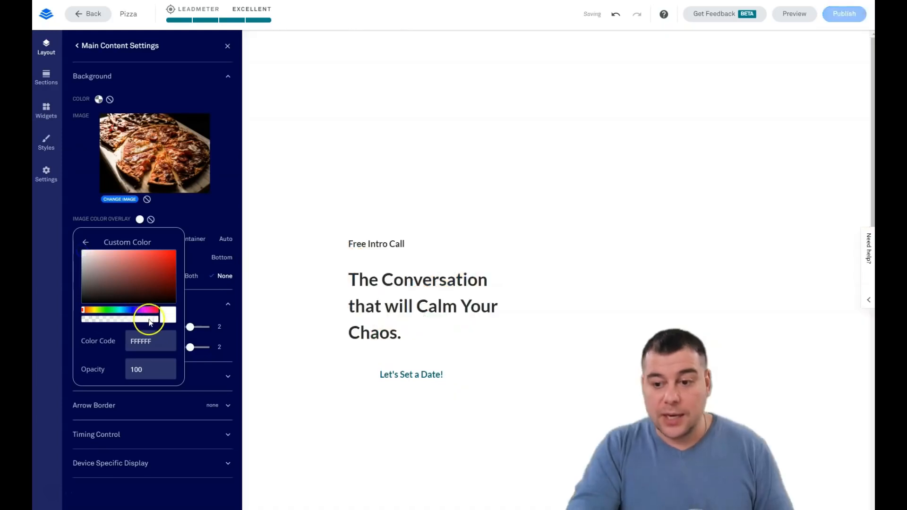
left_click_drag(155, 322, 133, 322)
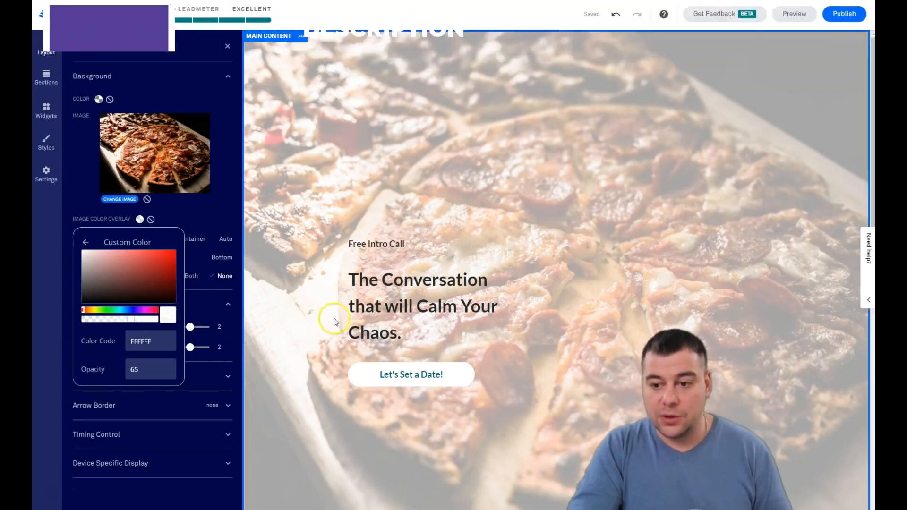
left_click(227, 47)
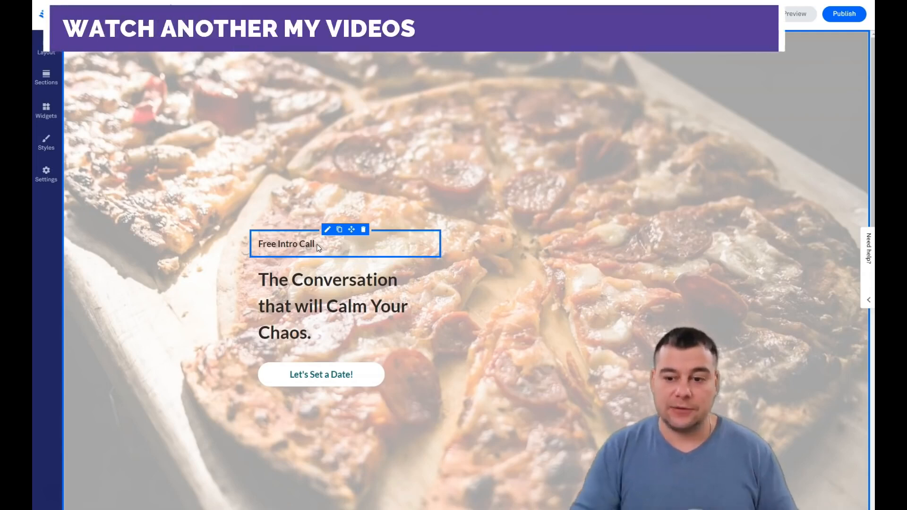
left_click(324, 391)
left_click(331, 378)
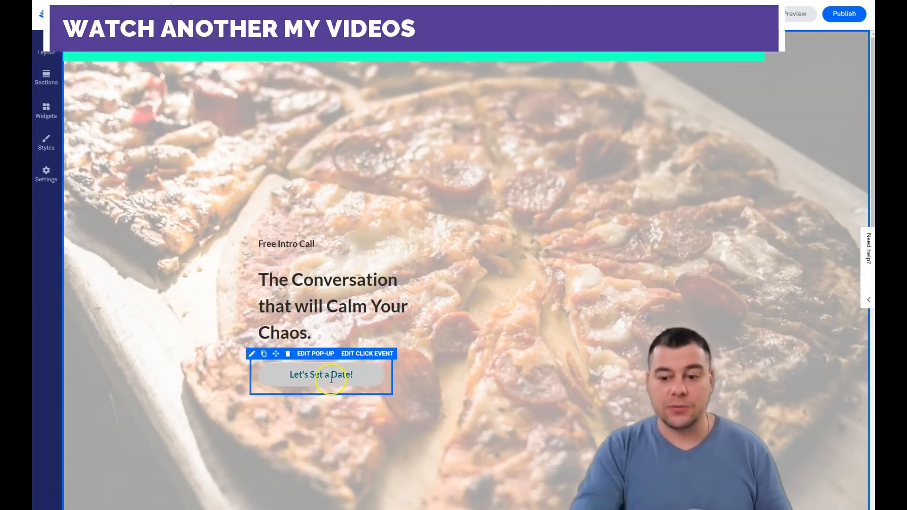
left_click(263, 202)
left_click(305, 276)
Step: Try the Jumbo text type on the "Free Intro Call" line, and return it to Normal text
left_click(274, 247)
double_click(273, 246)
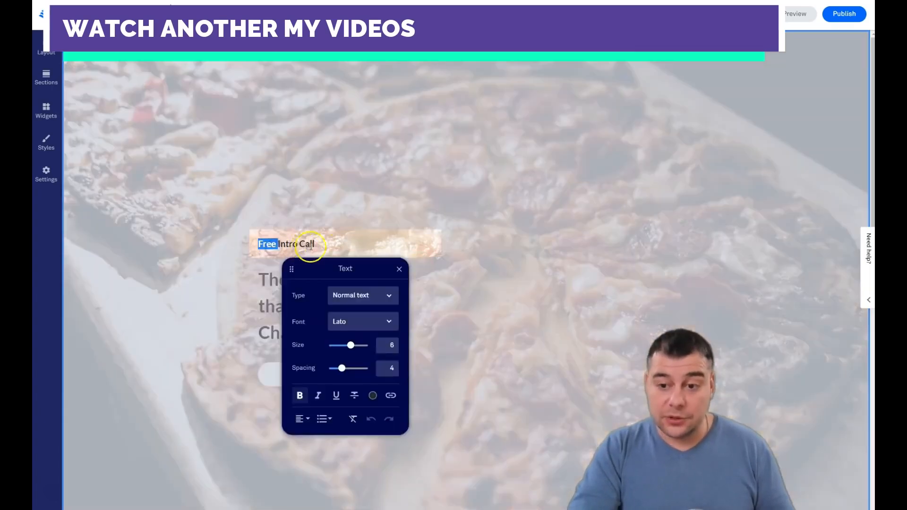
left_click_drag(285, 239, 255, 242)
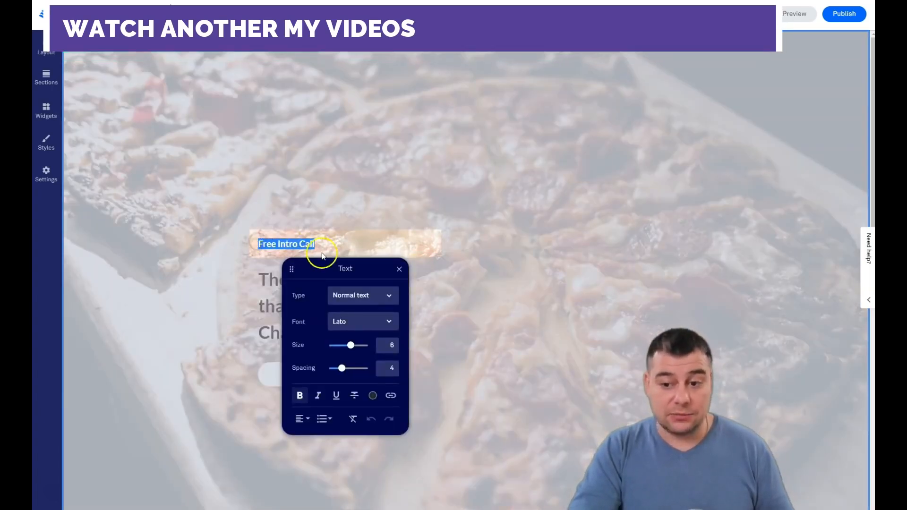
left_click(388, 298)
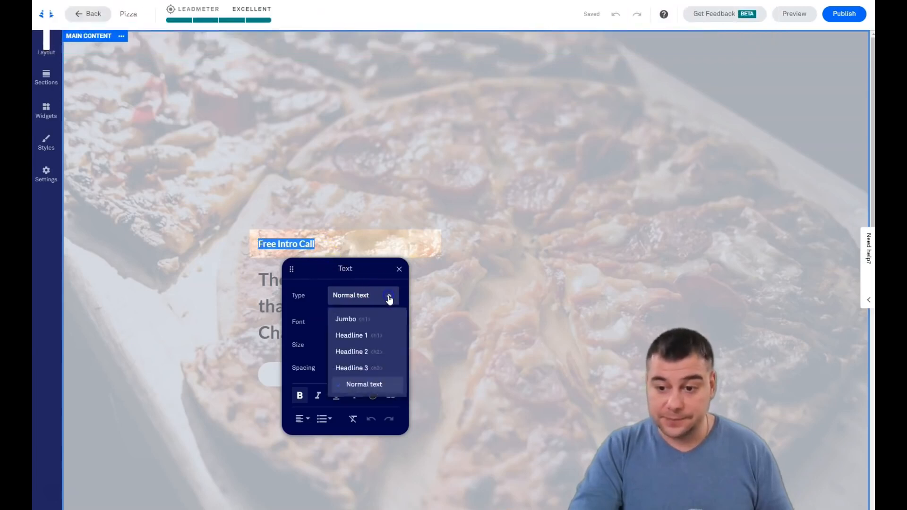
left_click(388, 298)
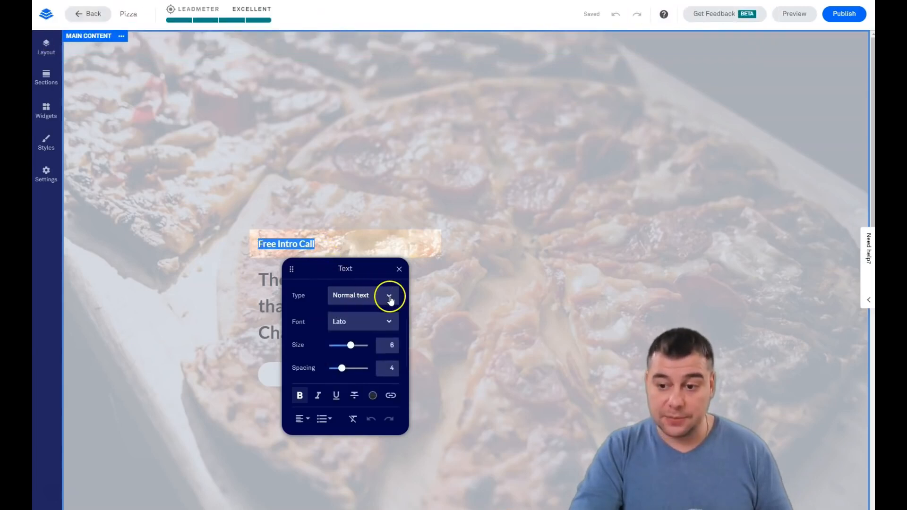
left_click(389, 298)
left_click(347, 320)
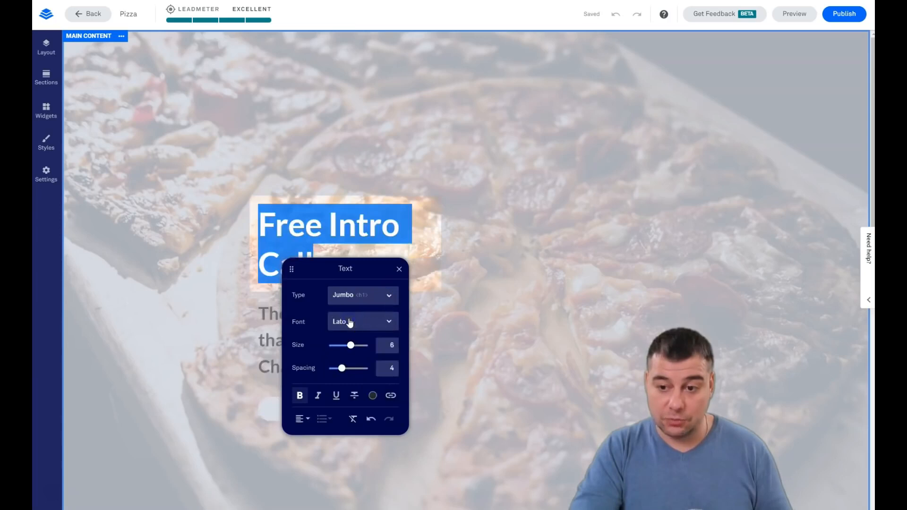
left_click(389, 296)
left_click(364, 385)
left_click_drag(333, 245, 253, 247)
left_click(341, 236)
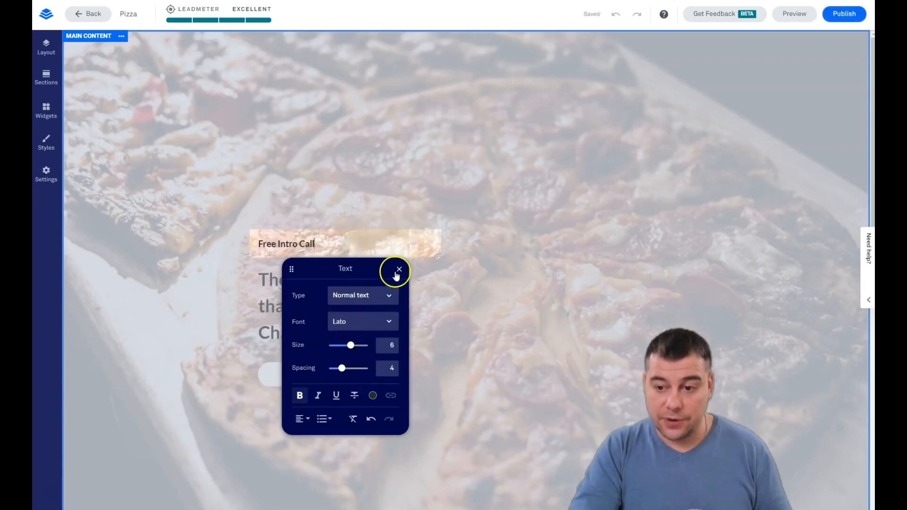
Step: Replace the main headline text with "Your Best PIZZA ever"
left_click(428, 282)
left_click_drag(313, 333, 262, 273)
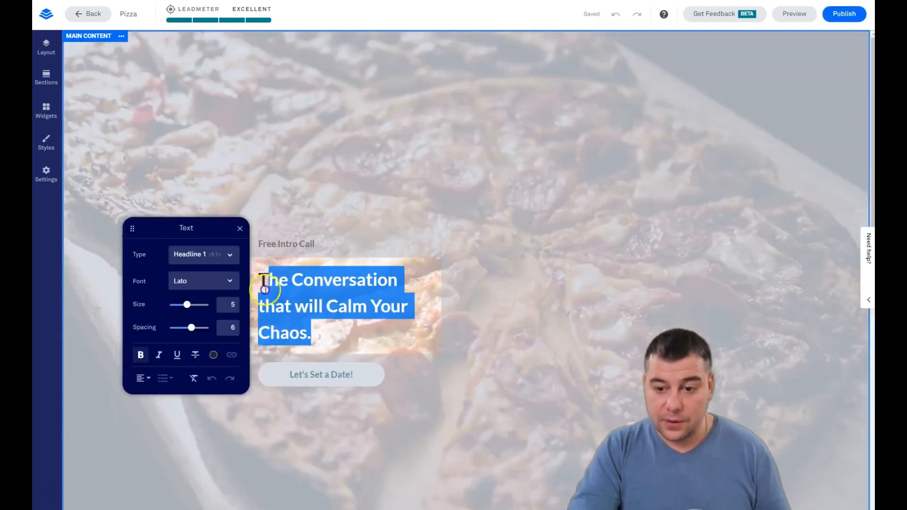
type("Your B")
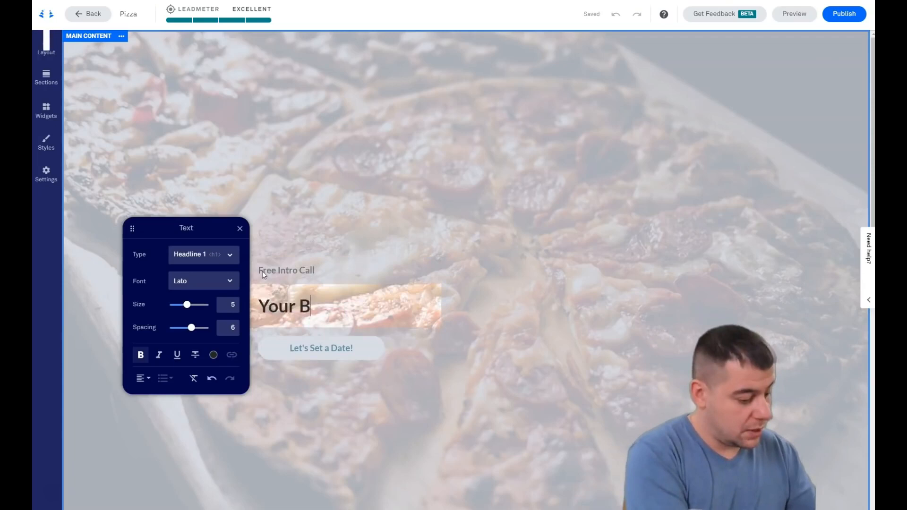
type("est PIZZA ever")
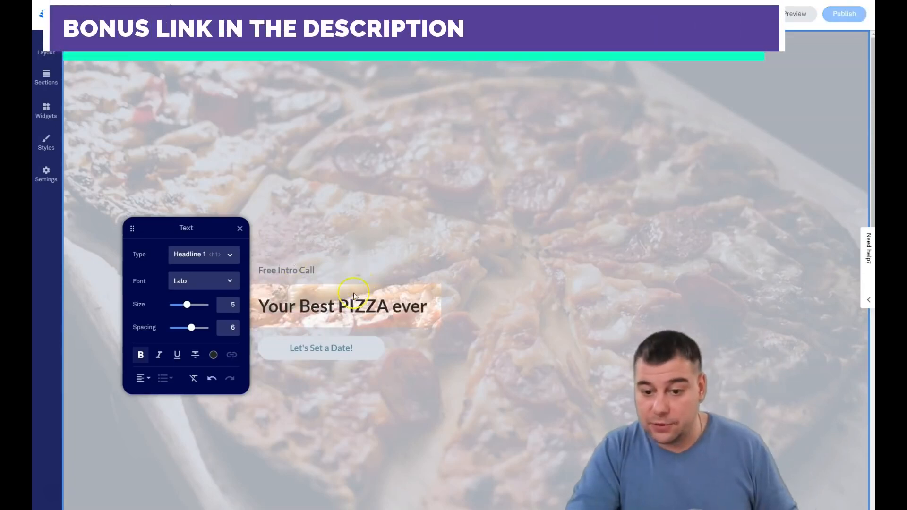
left_click(352, 348)
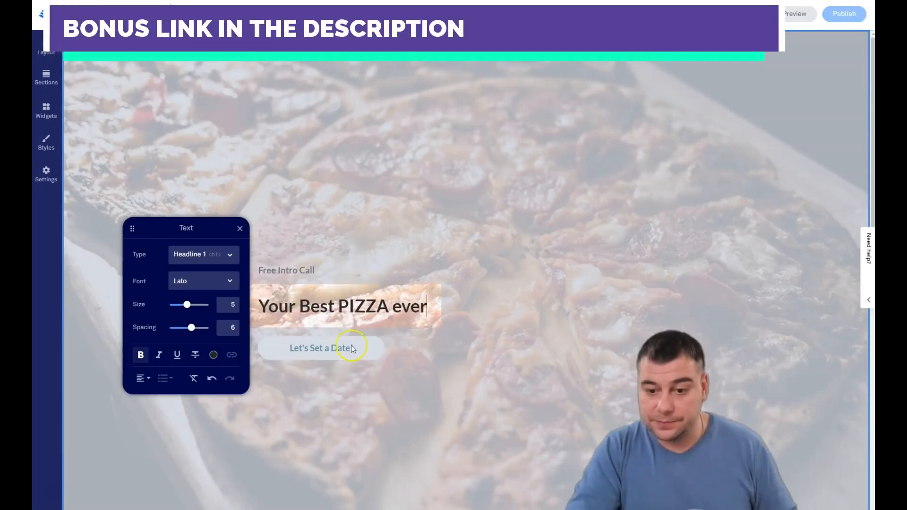
Step: Change the "Your Best PIZZA ever" headline's text type to Jumbo, with size 5 and spacing 6
left_click_drag(187, 305, 187, 306)
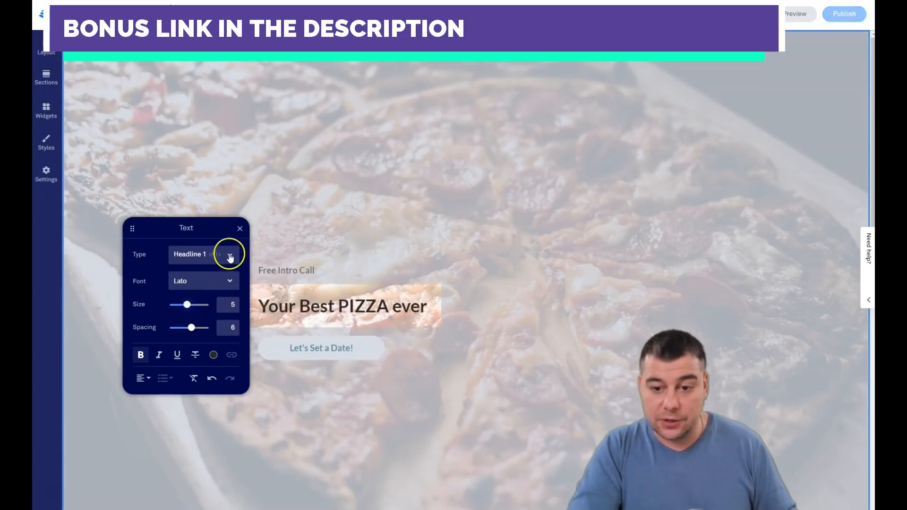
left_click(230, 255)
left_click(201, 277)
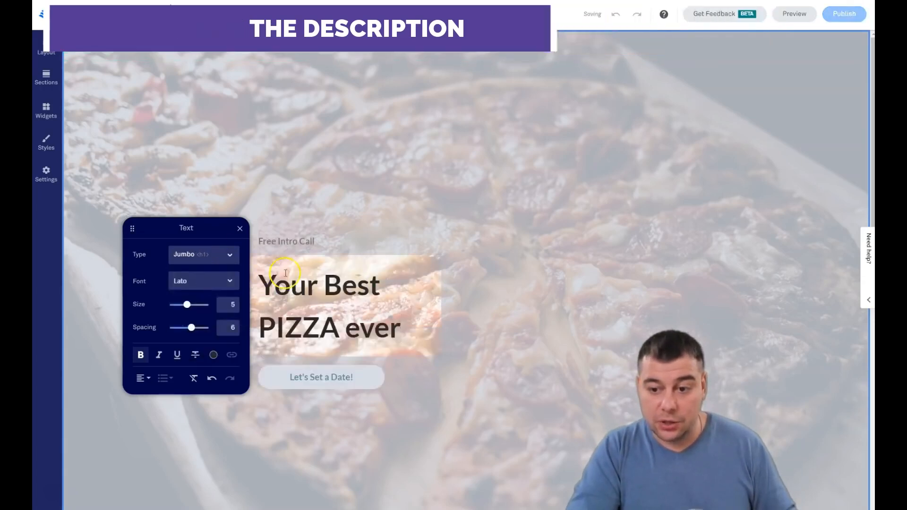
mouse_move(191, 327)
left_mouse_down()
mouse_move(185, 332)
mouse_move(193, 329)
left_mouse_up()
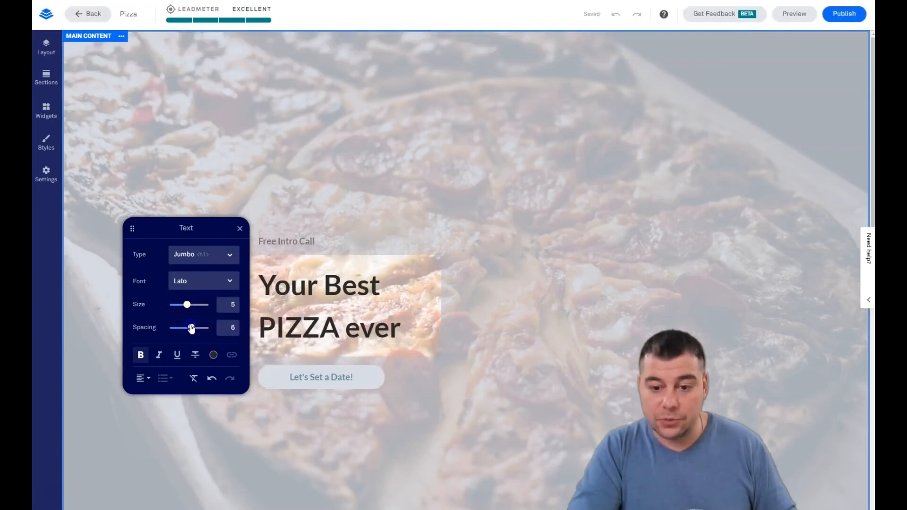
Step: Pick the custom near-black color 070707 for the headline text and finish editing it
left_click(213, 356)
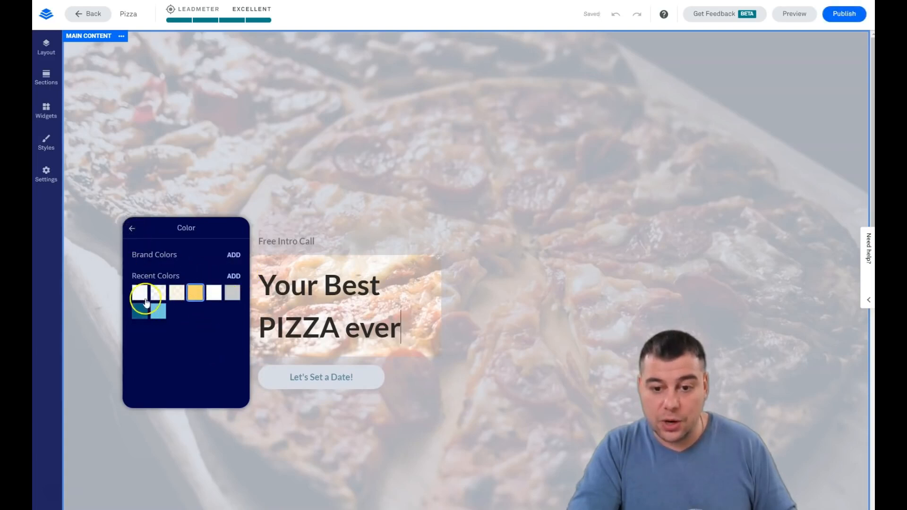
left_click(132, 228)
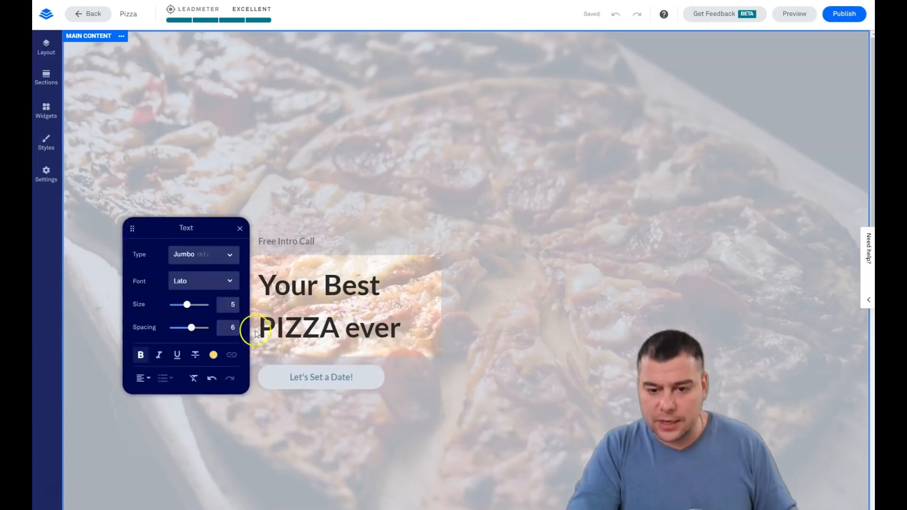
left_click(213, 356)
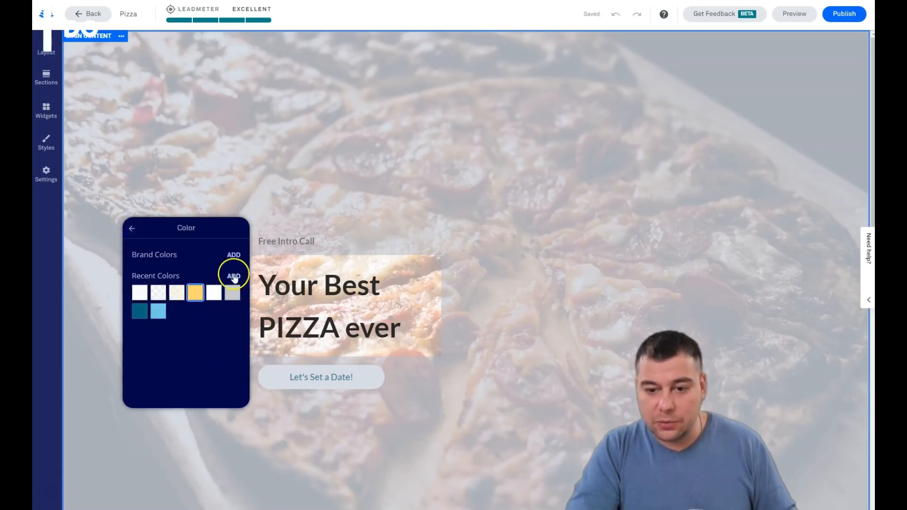
left_click(233, 269)
left_click(132, 315)
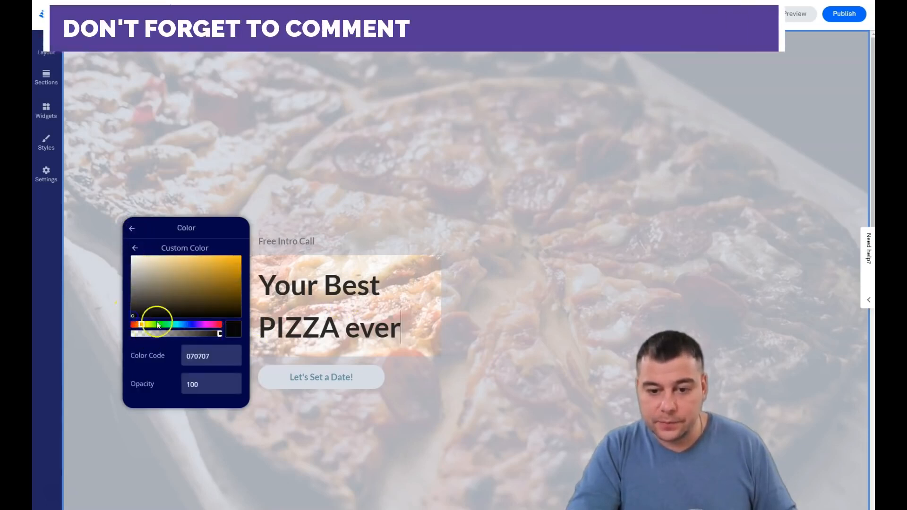
left_click(132, 228)
left_click(367, 158)
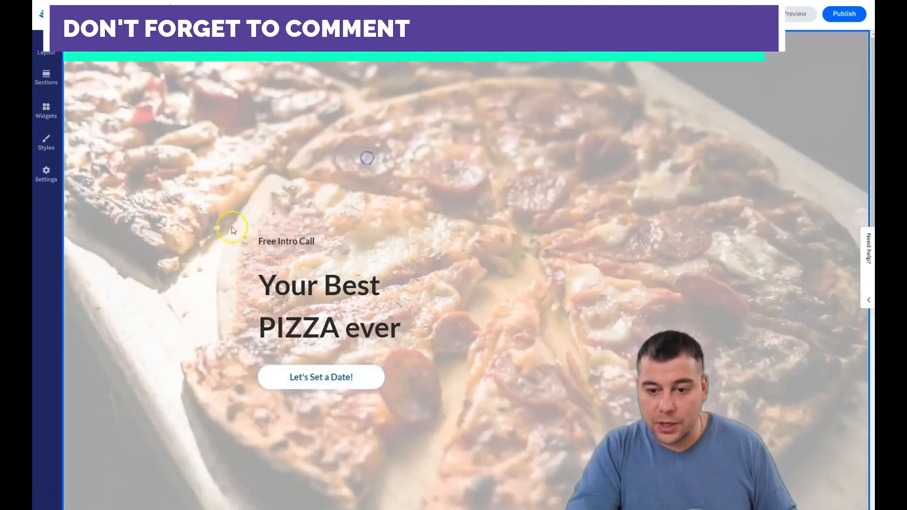
Step: Change the label of the "Let's Set a Date!" button to "Order now"
left_click(310, 378)
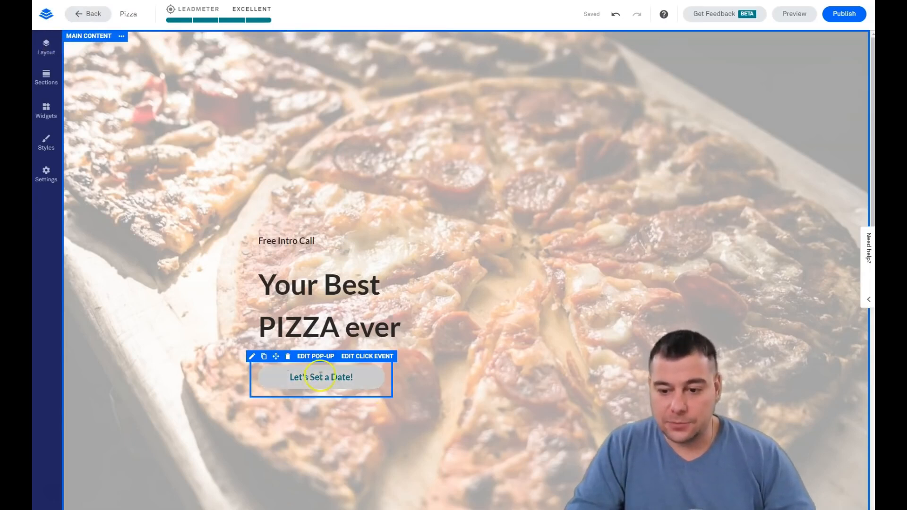
left_click(320, 375)
left_click_drag(357, 377, 302, 376)
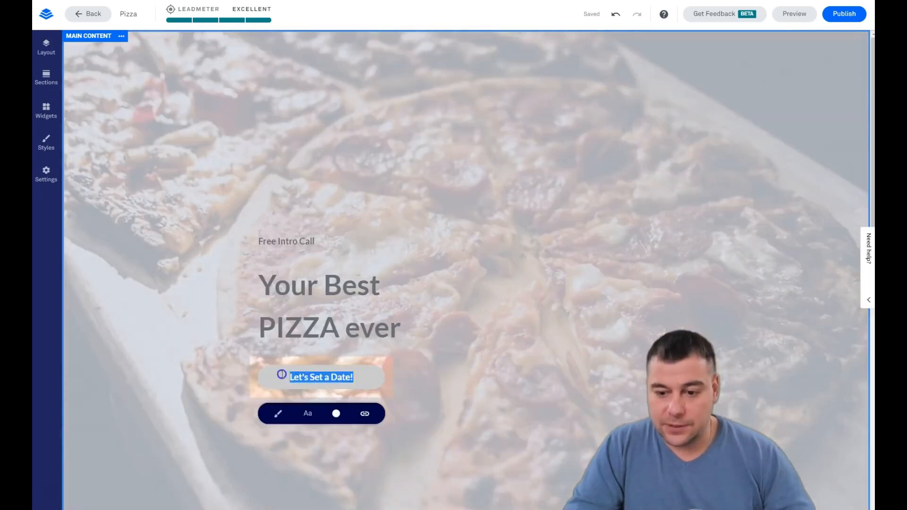
type("Order now")
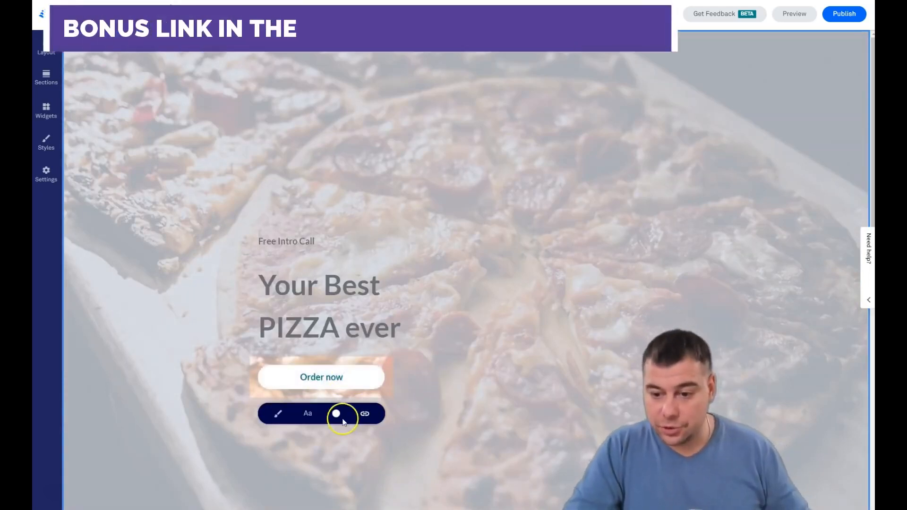
Step: Give the "Order now" button a custom near-black 101010 background and white text
left_click(342, 419)
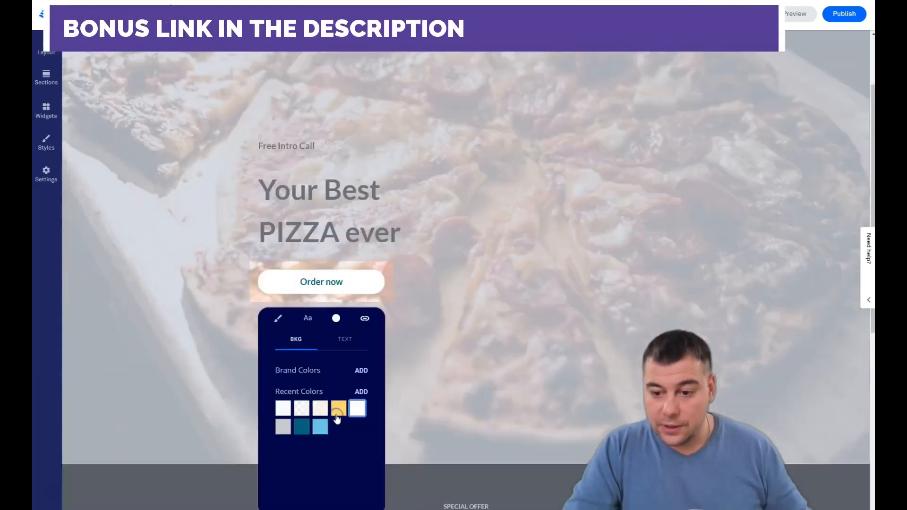
left_click(361, 391)
left_click_drag(279, 410, 274, 423)
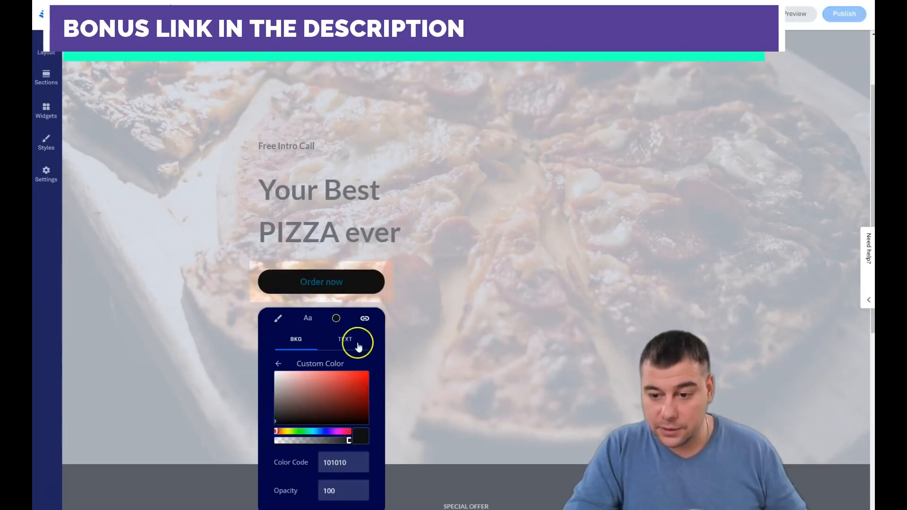
left_click(344, 340)
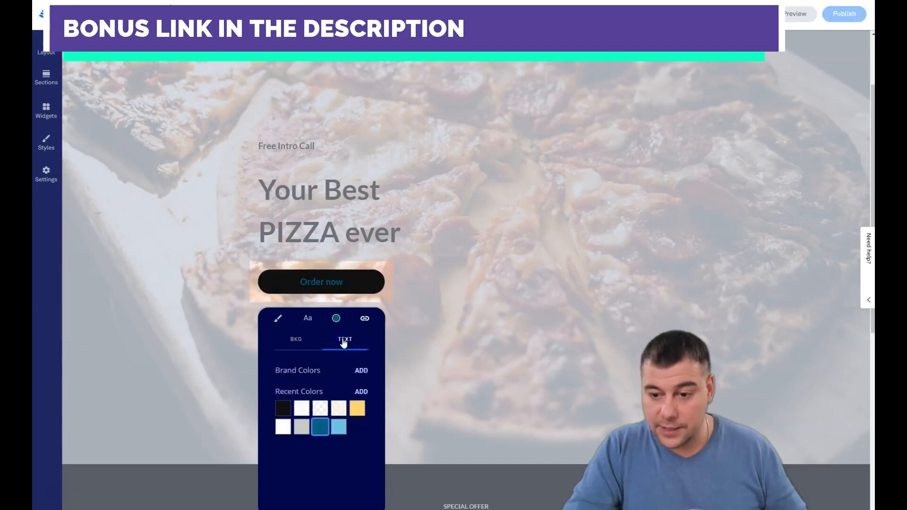
left_click(283, 426)
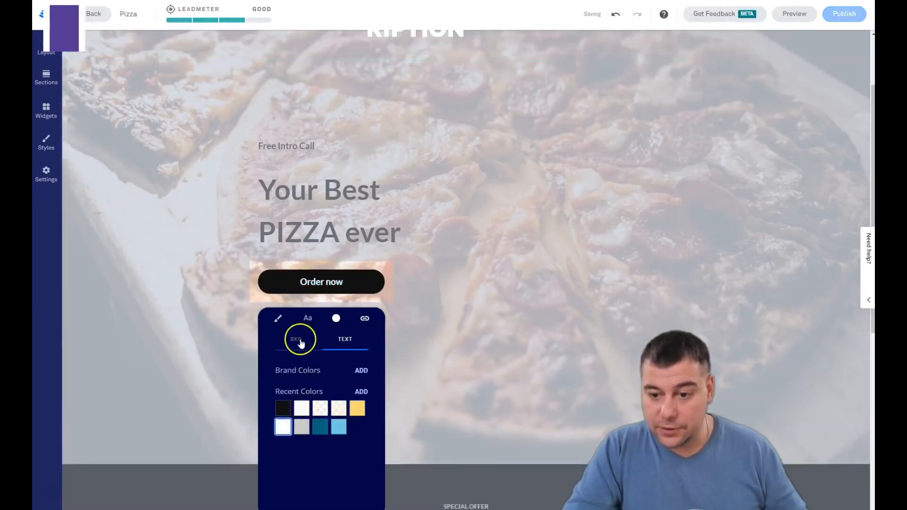
Step: Try different corner shapes and fills on the "Order now" button, choosing the Square and Gradient styles
left_click(279, 319)
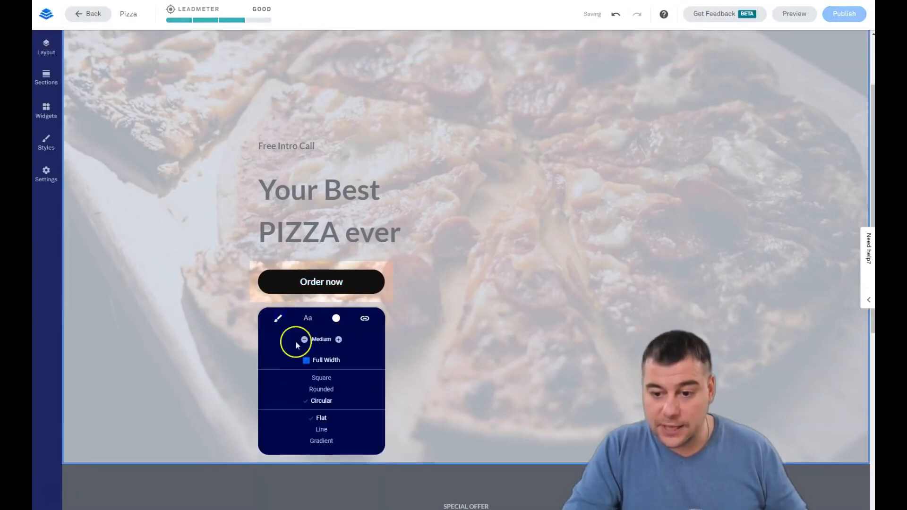
left_click(318, 379)
left_click(319, 392)
left_click_drag(308, 418, 308, 418)
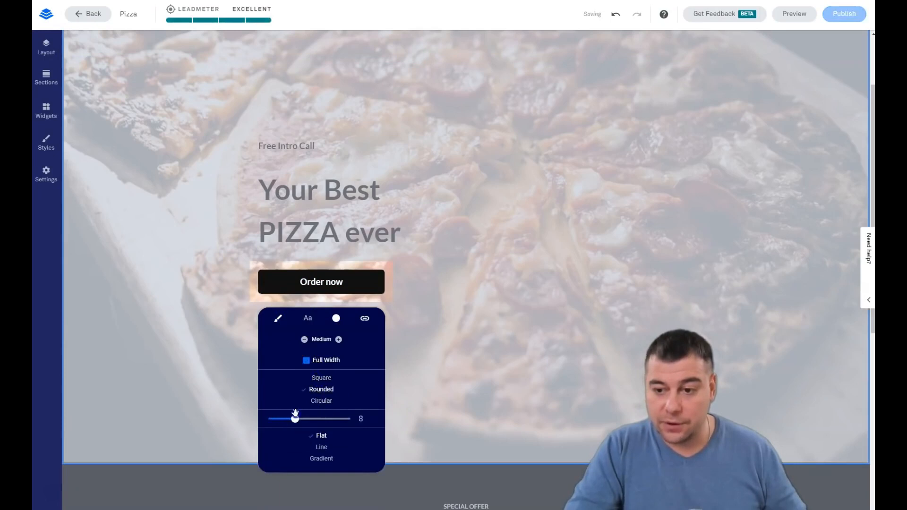
left_click(325, 378)
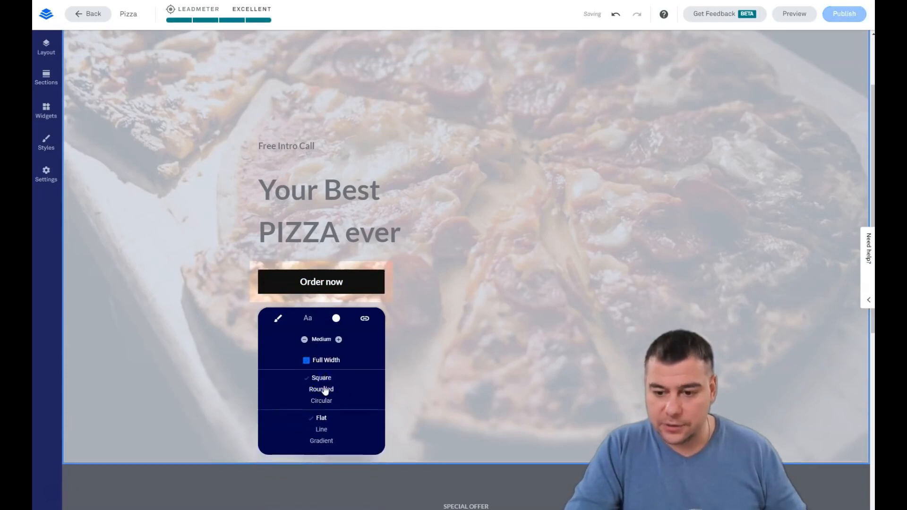
left_click(321, 431)
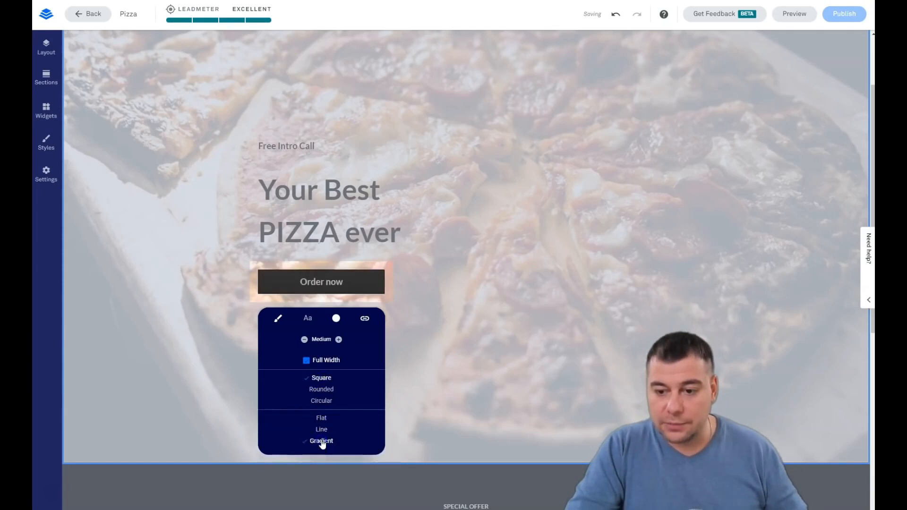
Step: Change the "Order now" button's fill style to Line and finish editing its style
left_click(320, 429)
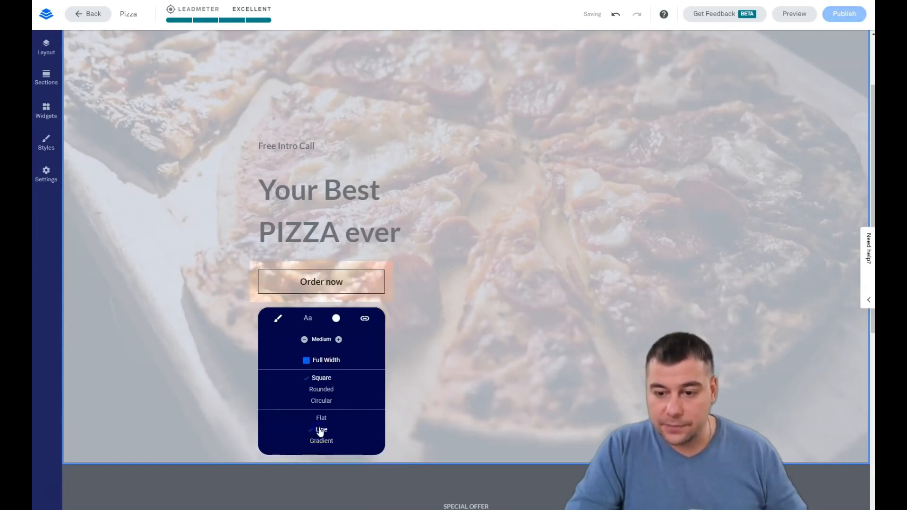
left_click(435, 314)
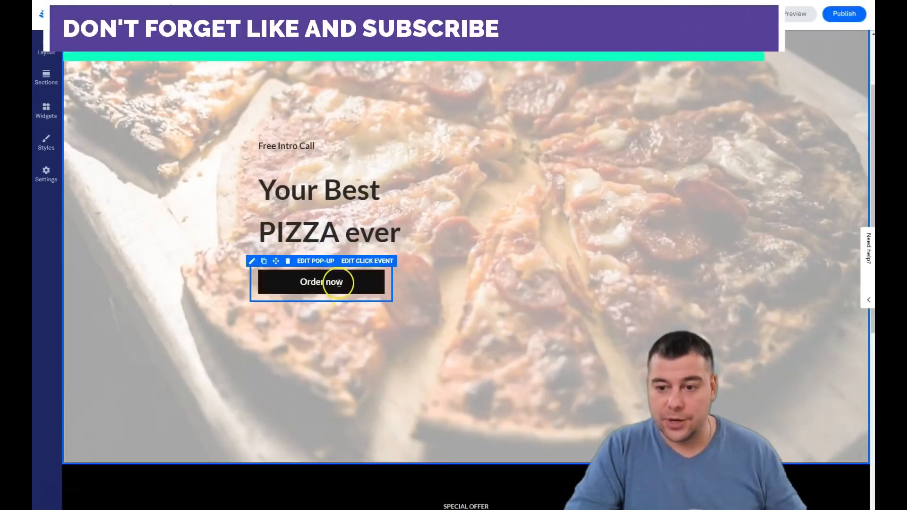
Step: Review the "Order now" button's click-event options, edit its linked Pop-up Form and open that form's integration settings
mouse_move(348, 278)
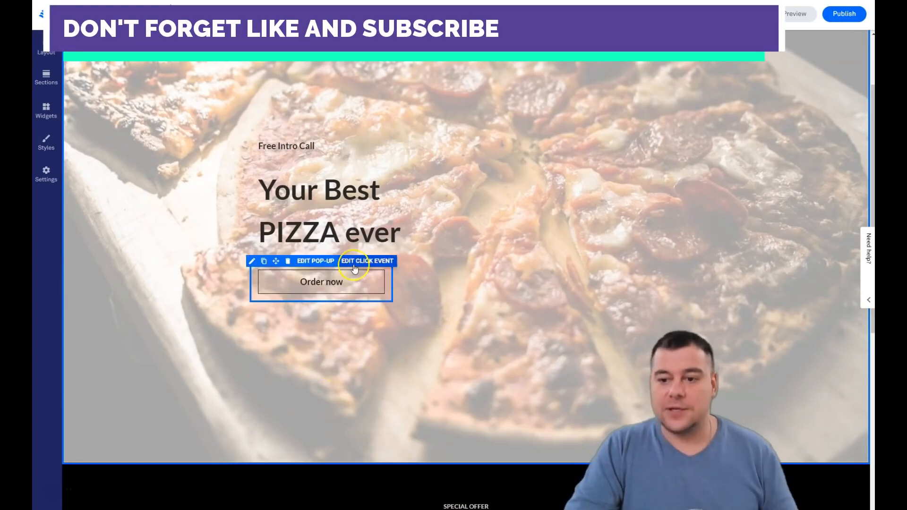
left_click(352, 262)
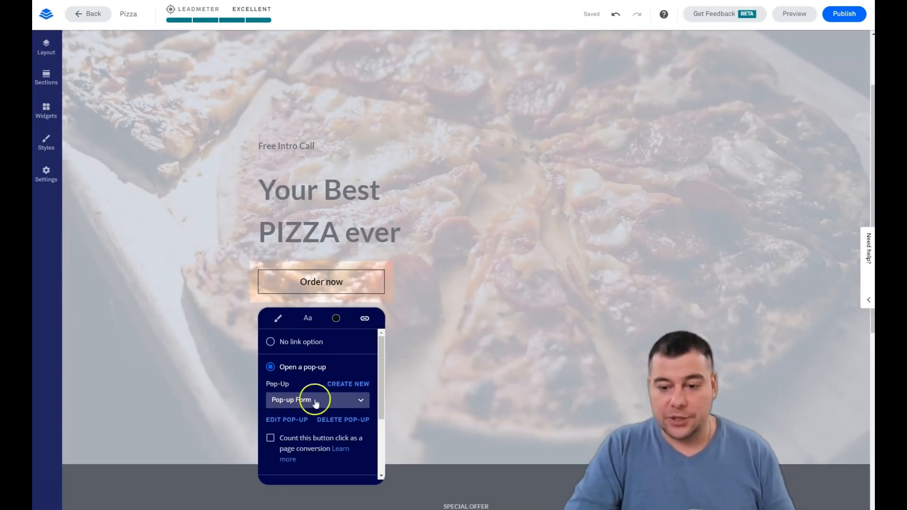
scroll(314, 381, "down", 3)
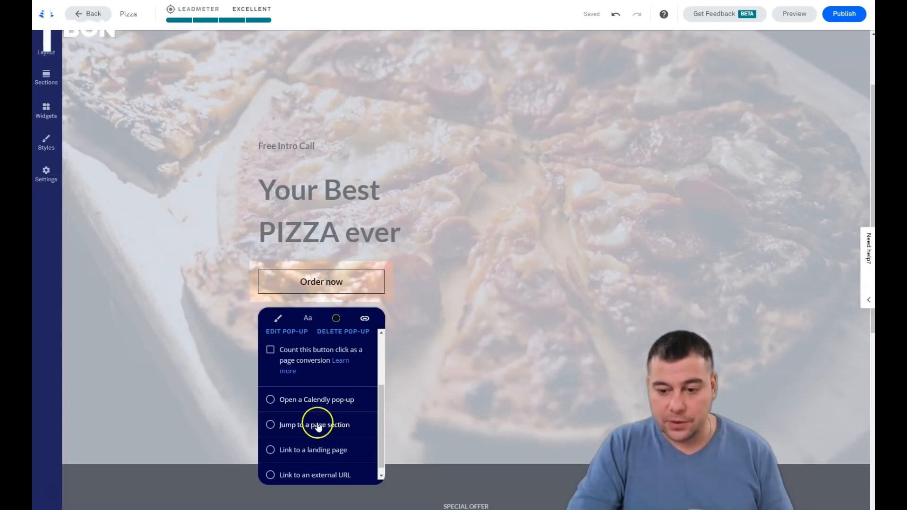
scroll(303, 400, "up", 3)
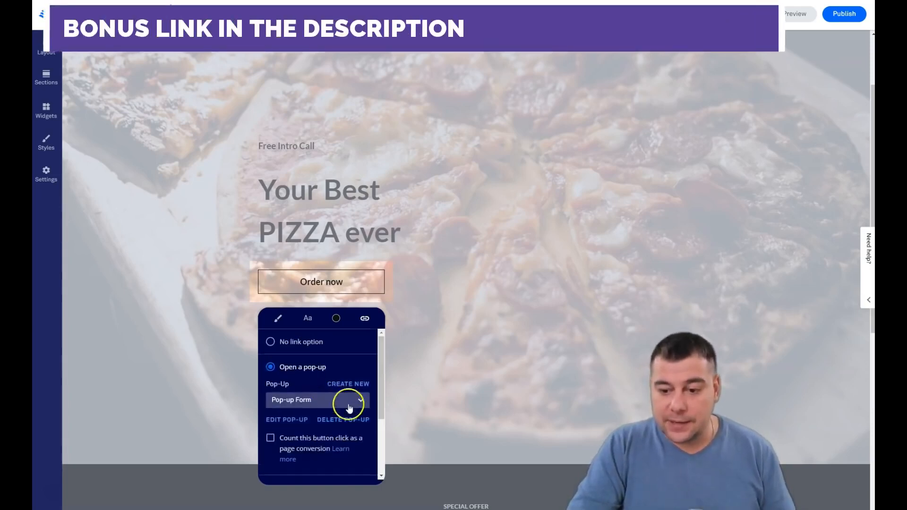
left_click(287, 419)
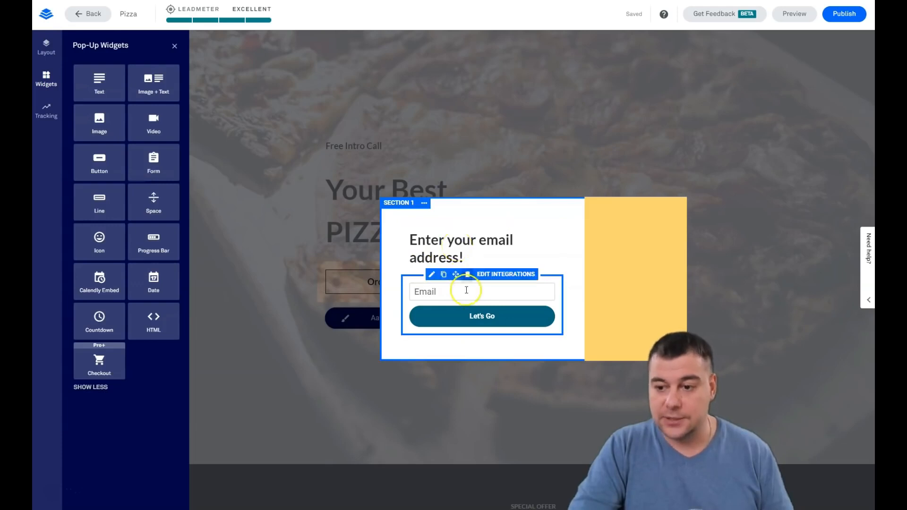
left_click(500, 277)
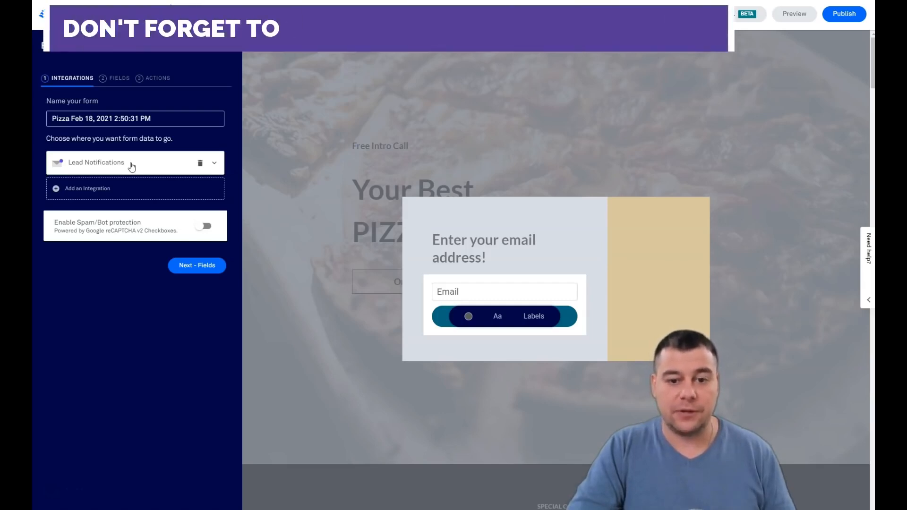
Step: Browse the native and Zapier-powered integrations available for the pop-up form, and return to the form settings
left_click(67, 189)
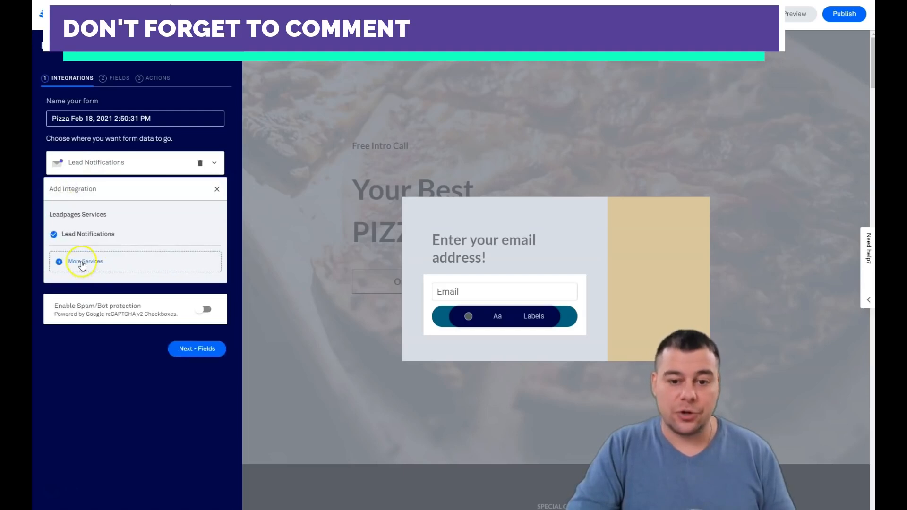
left_click(82, 263)
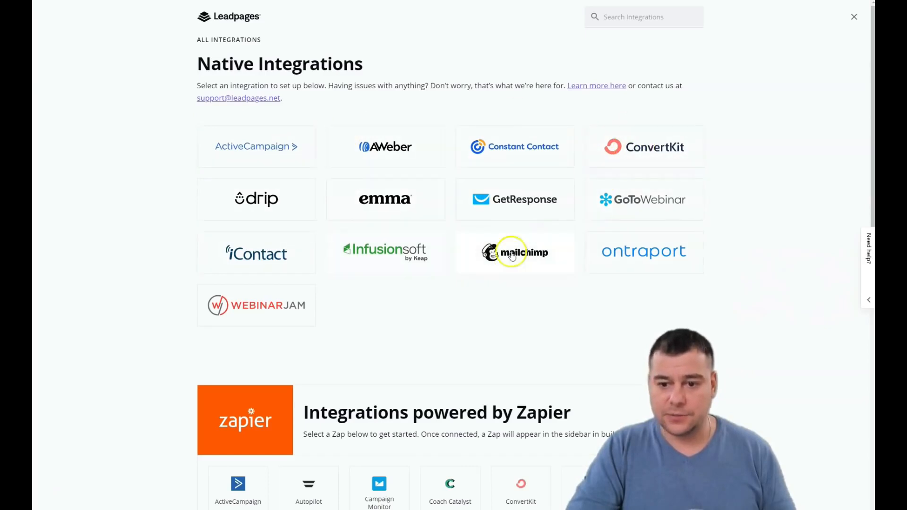
scroll(382, 277, "down", 5)
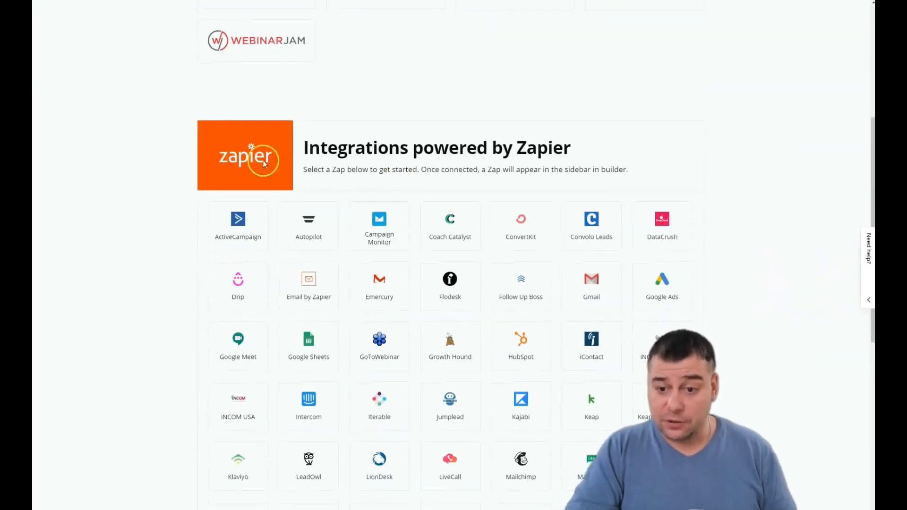
scroll(399, 212, "down", 4)
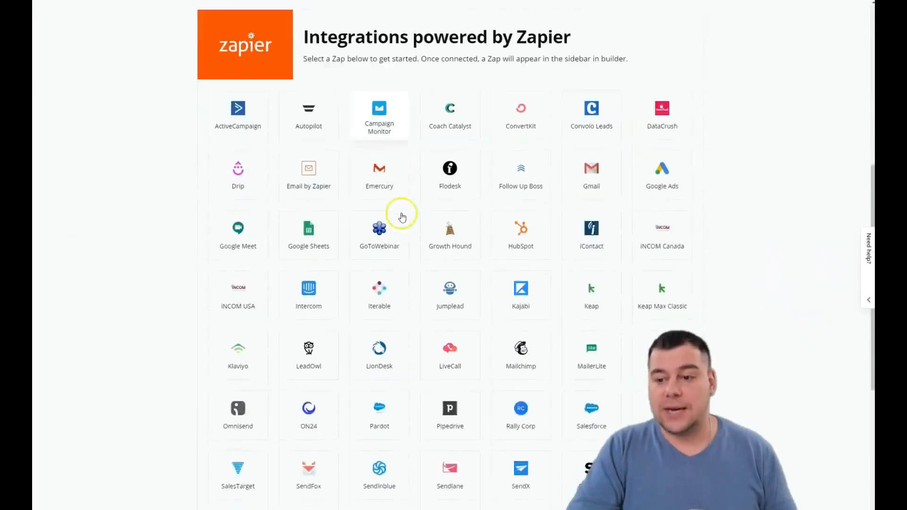
scroll(442, 219, "down", 2)
scroll(397, 203, "up", 4)
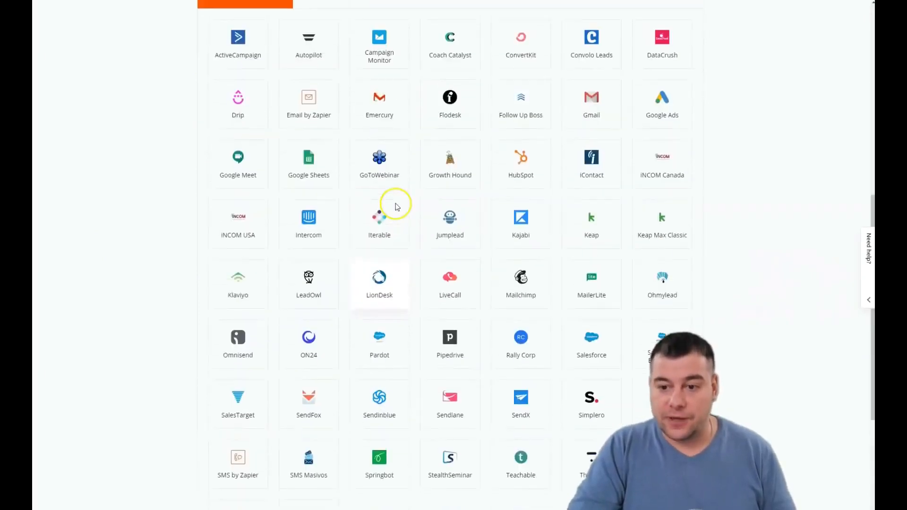
scroll(395, 211, "up", 8)
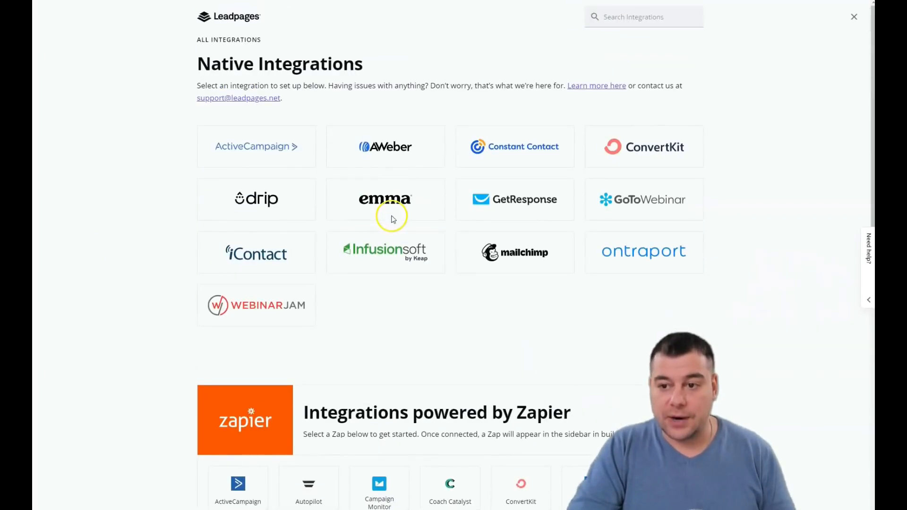
left_click(854, 17)
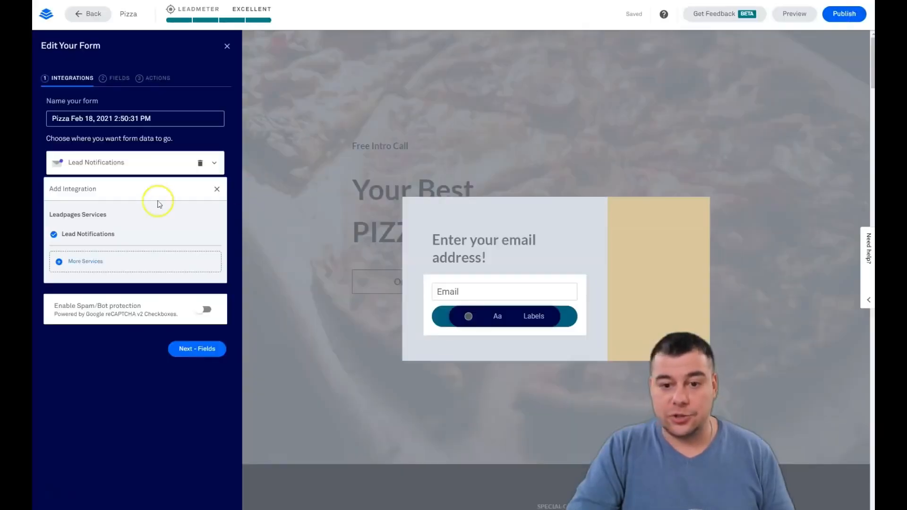
Step: Add a First Name field to the pop-up form and move it above the Email field
left_click(116, 78)
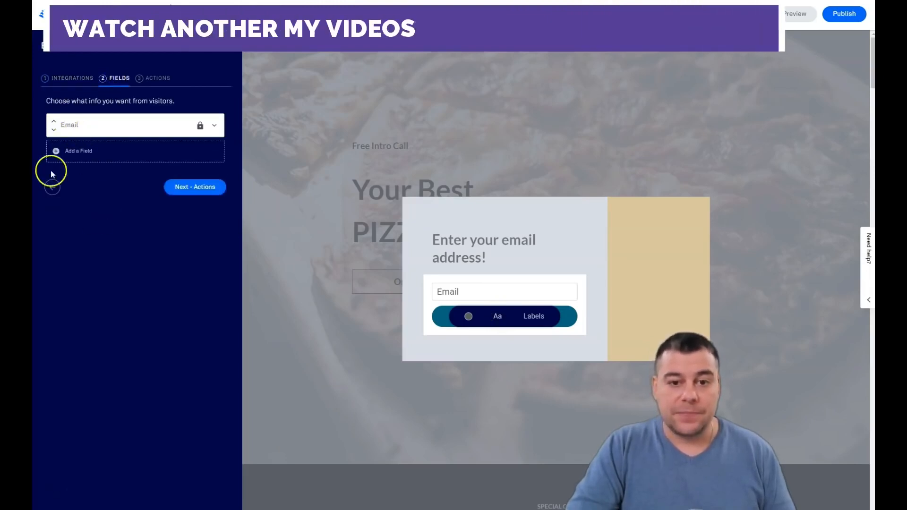
left_click(57, 150)
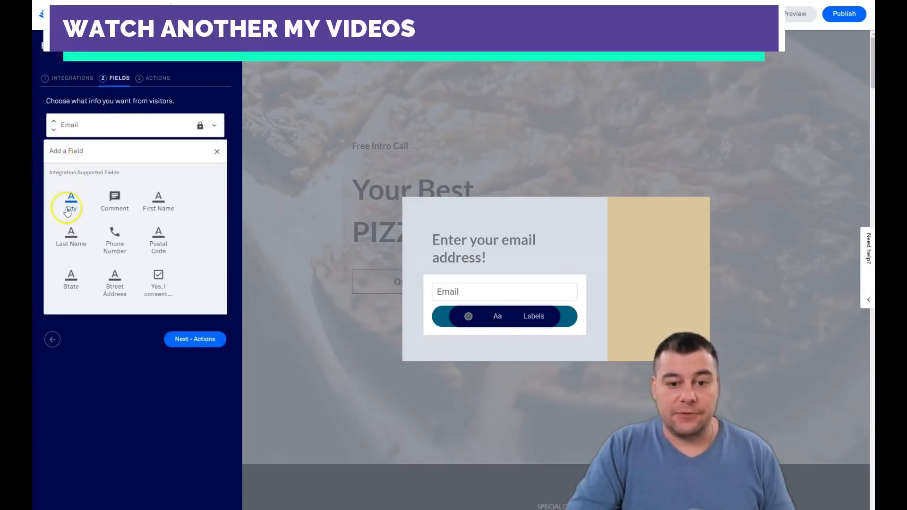
left_click(159, 208)
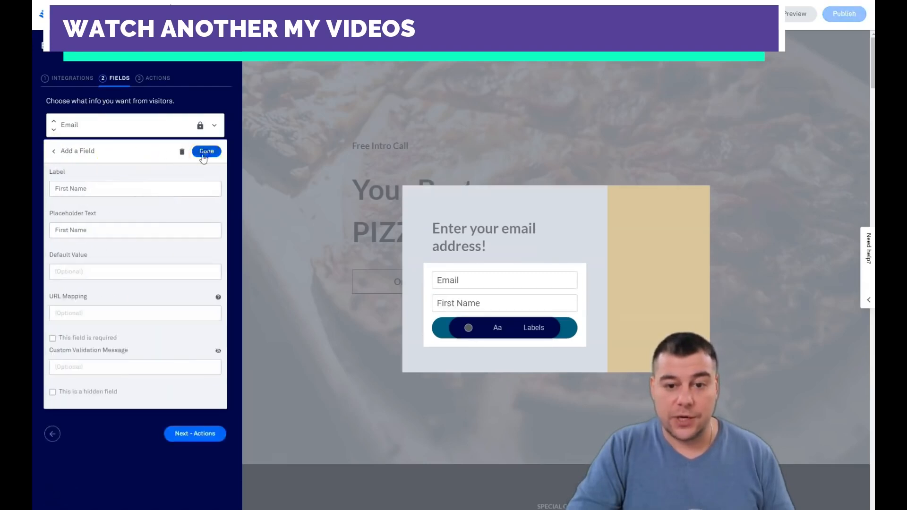
left_click(203, 152)
left_click(53, 147)
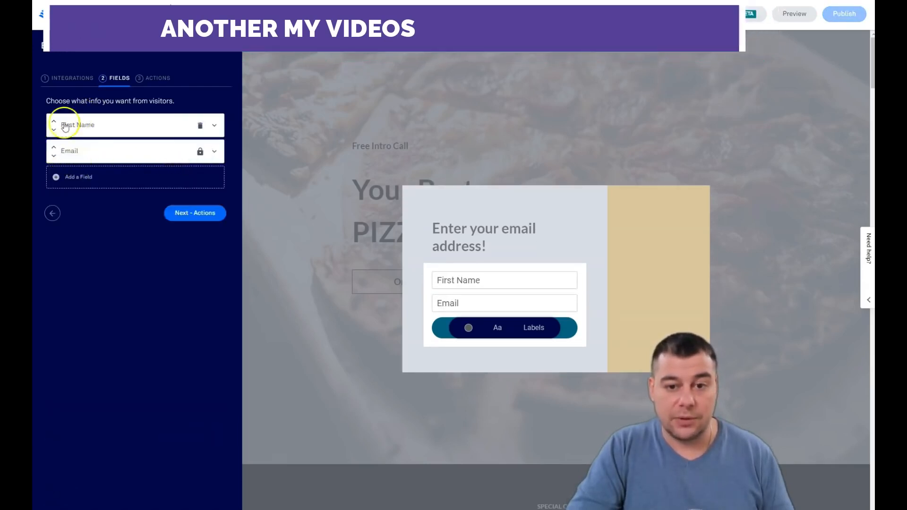
Step: Review the form's after-submission actions, keep the default Leadpages thank you page, and save and close the form
left_click(152, 78)
left_click(153, 201)
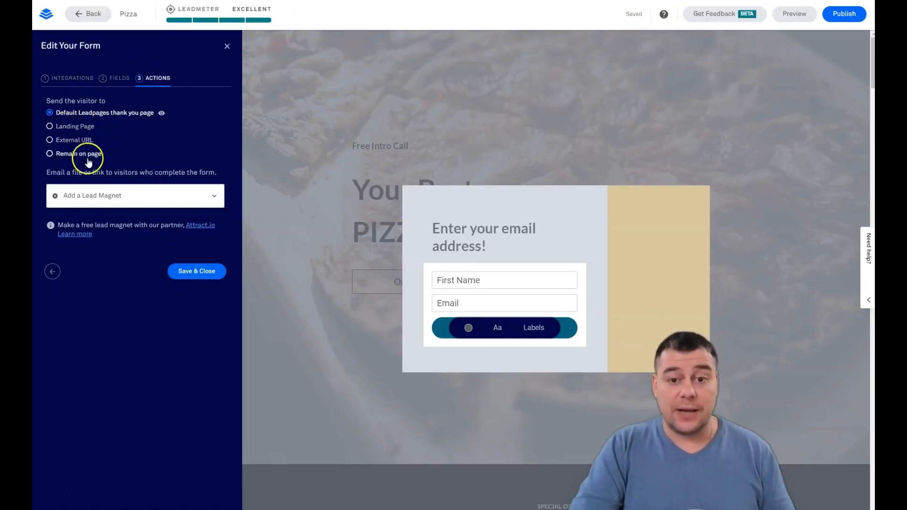
left_click(184, 272)
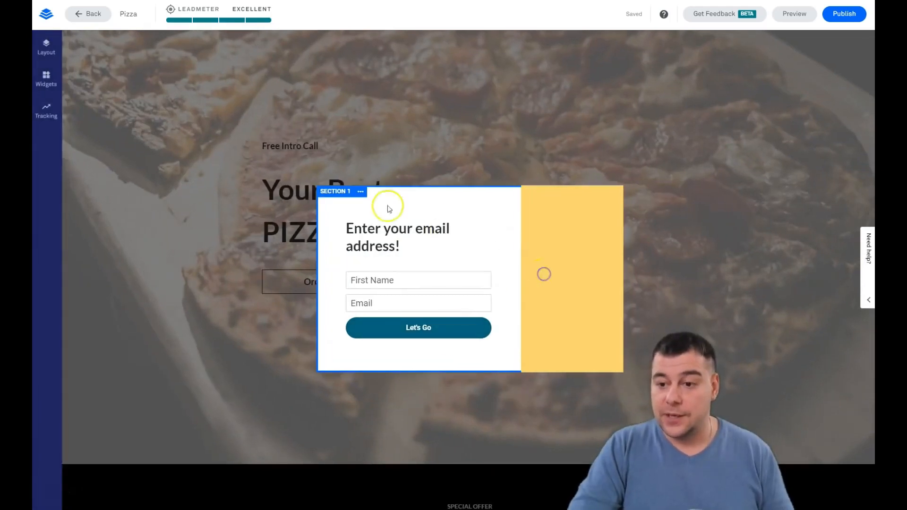
Step: Delete the yellow Column 2 from the pop-up's Section 1 layout and exit the pop-up editor
left_click(360, 191)
left_click(380, 198)
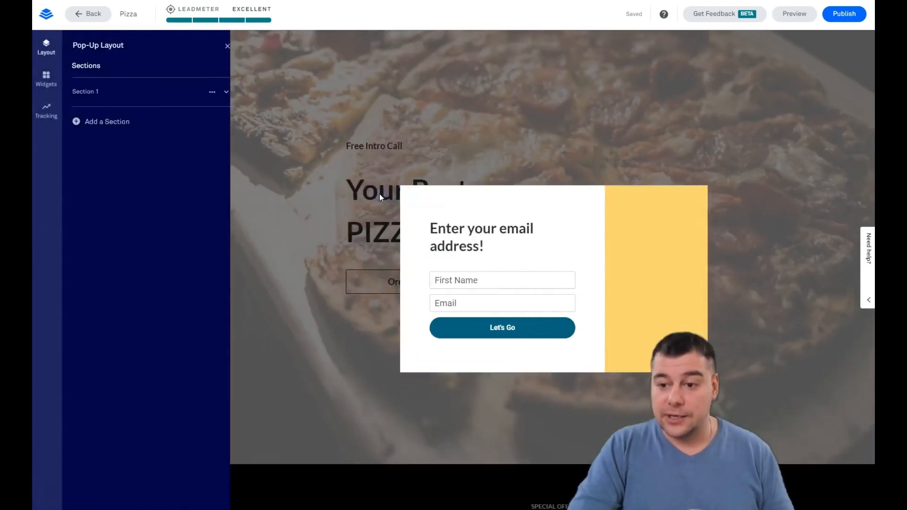
left_click(227, 92)
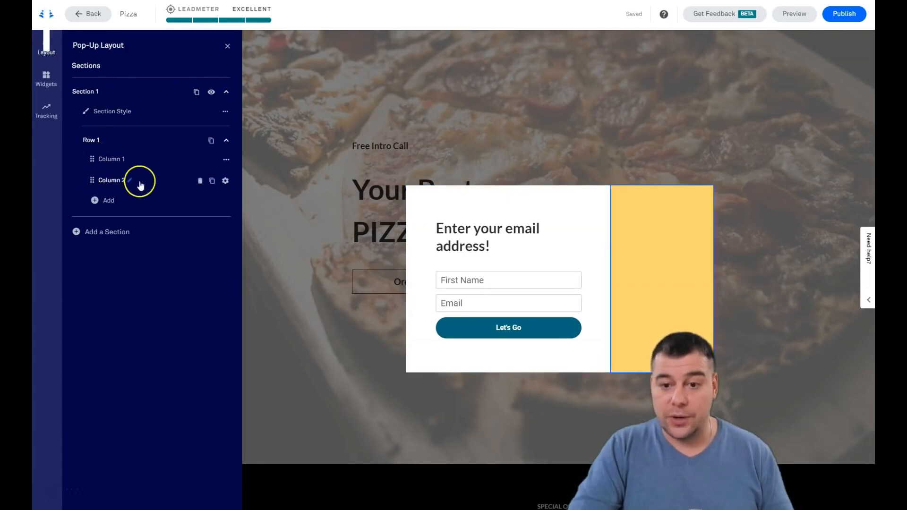
left_click(200, 181)
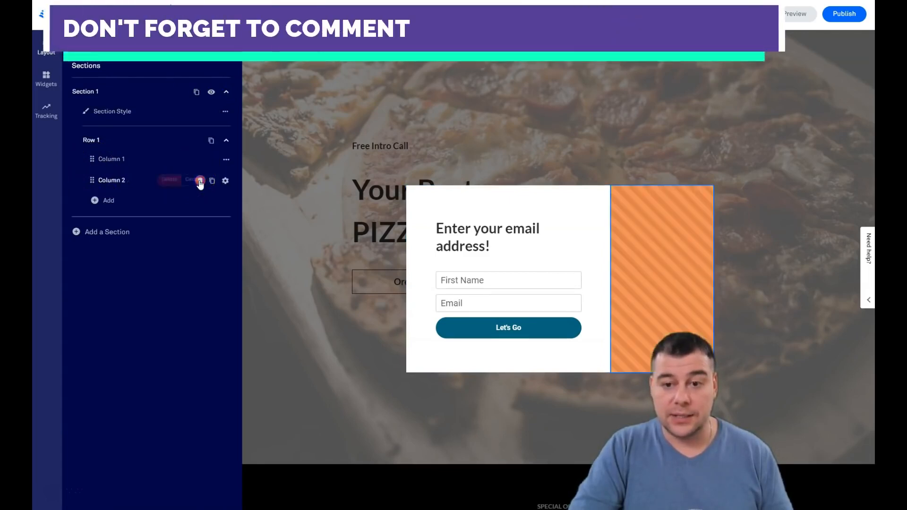
left_click(157, 179)
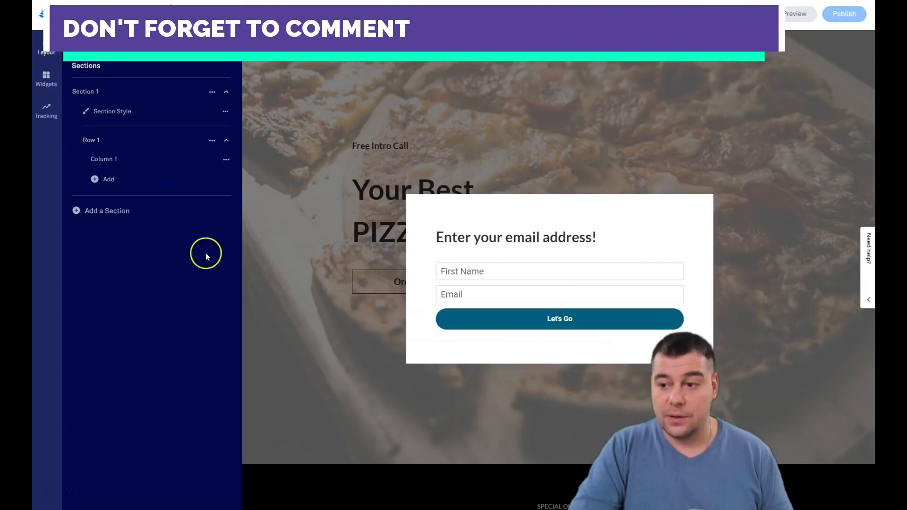
left_click(428, 133)
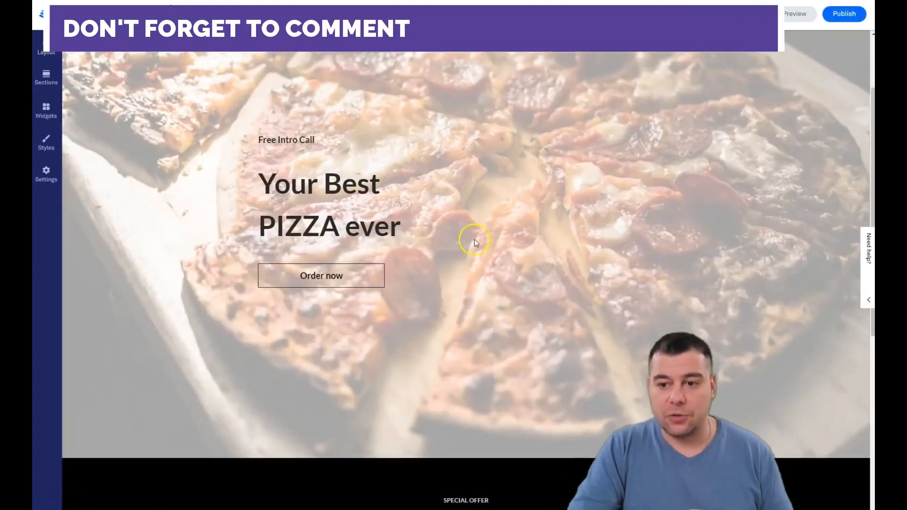
Step: Set the page's headline font to Alegreya Sans in the page font styles
scroll(475, 239, "up", 2)
left_click(46, 141)
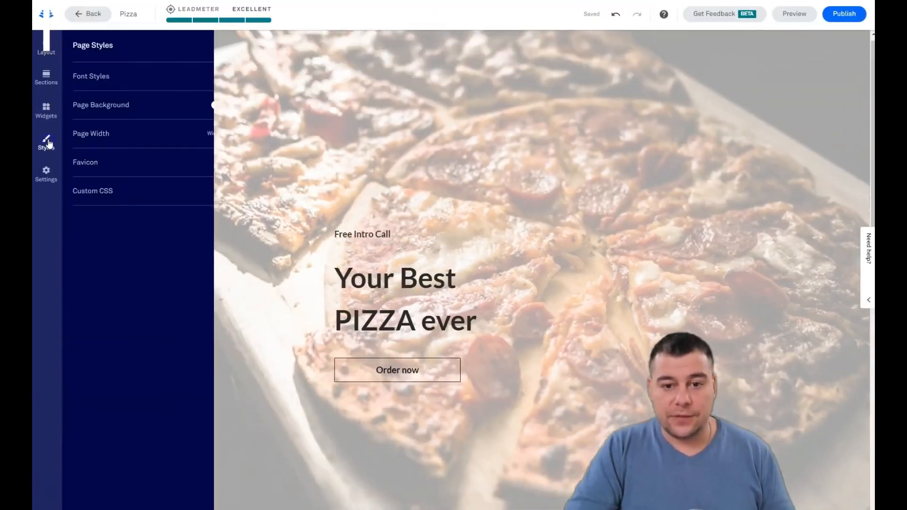
left_click(130, 76)
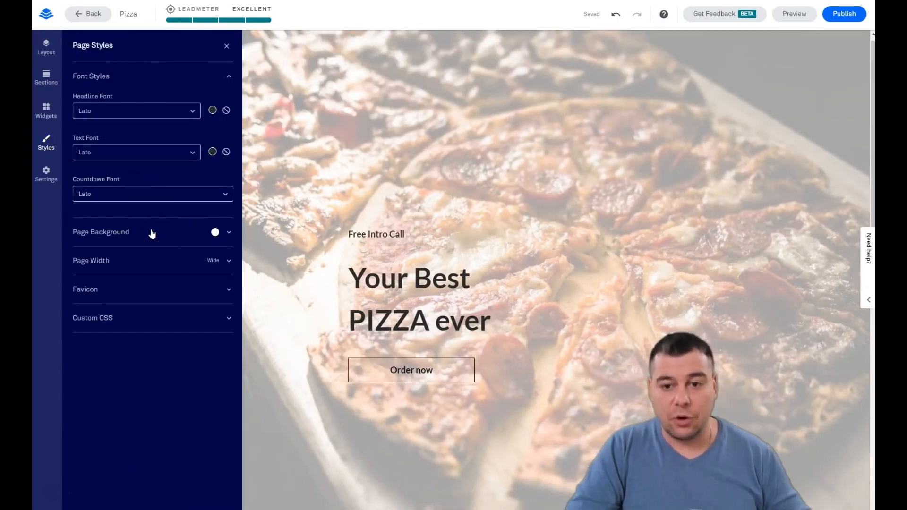
left_click(191, 113)
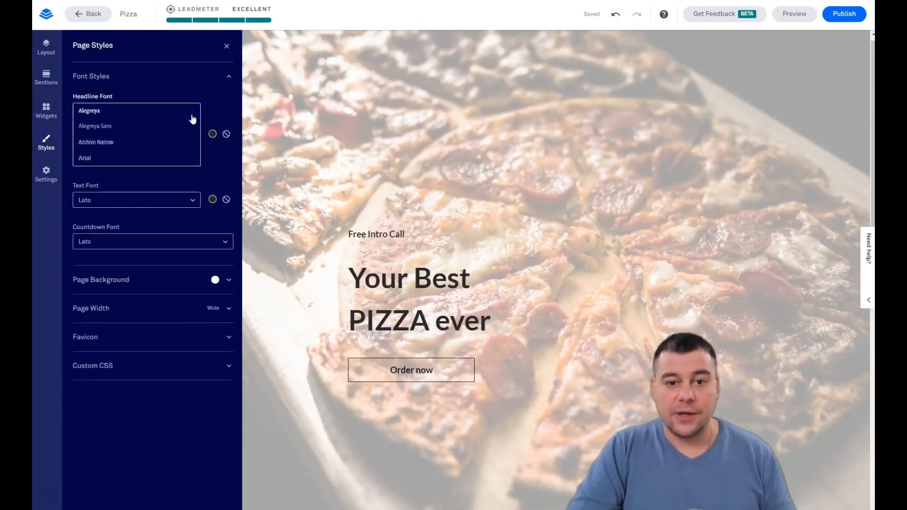
left_click(106, 133)
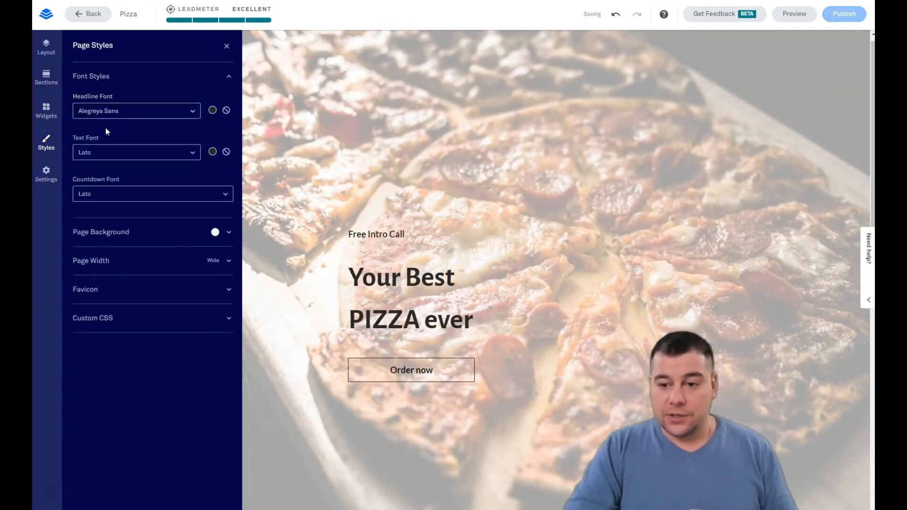
Step: Set the page's text font to Archivo Narrow and close the page styles
left_click(104, 151)
left_click(185, 157)
left_click(101, 183)
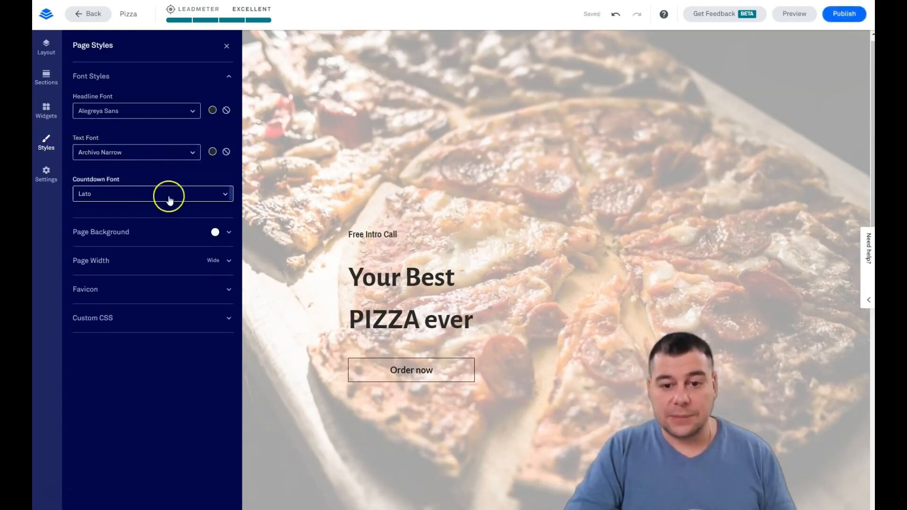
left_click(227, 53)
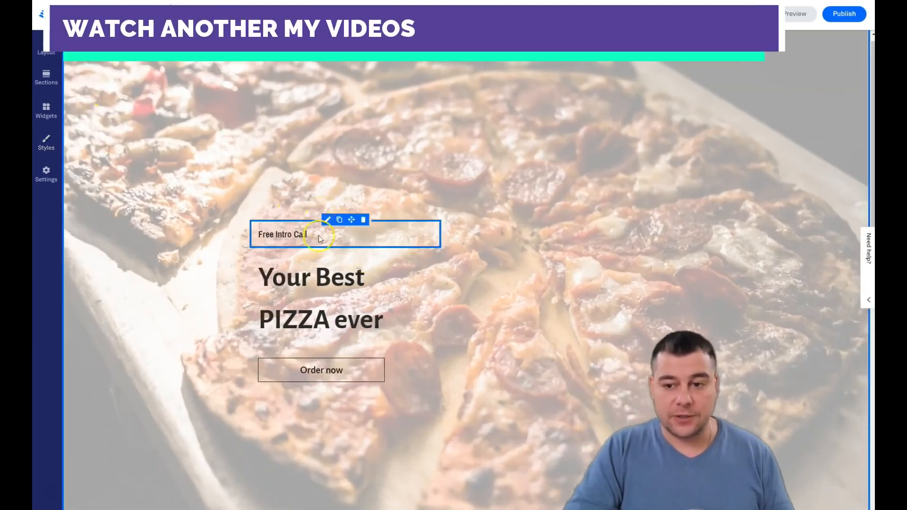
Step: Look over the page with its new fonts and open the page's SEO settings
scroll(330, 293, "down", 5)
scroll(296, 247, "up", 5)
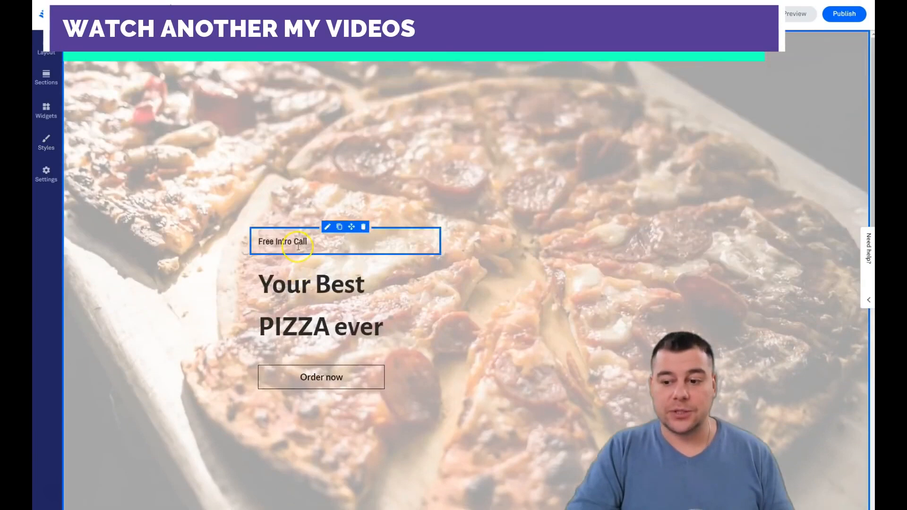
scroll(298, 247, "down", 7)
scroll(298, 248, "up", 6)
scroll(298, 247, "up", 2)
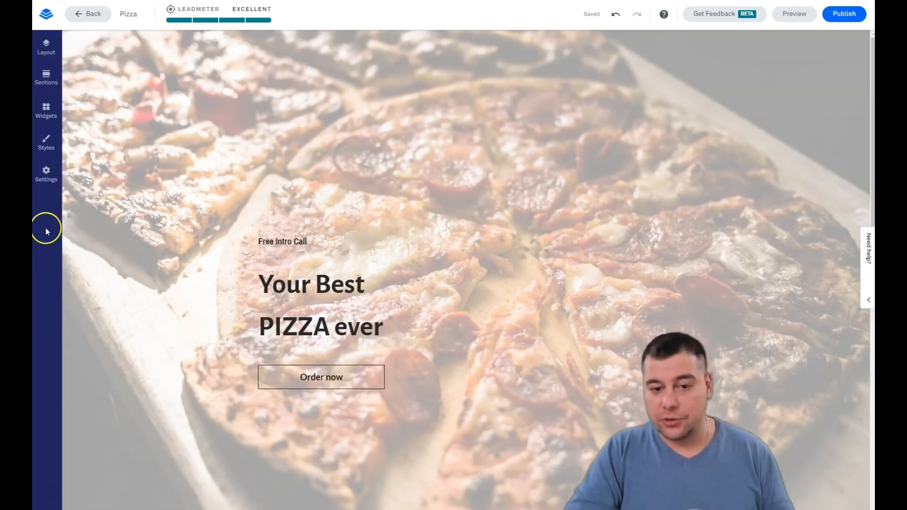
left_click(45, 178)
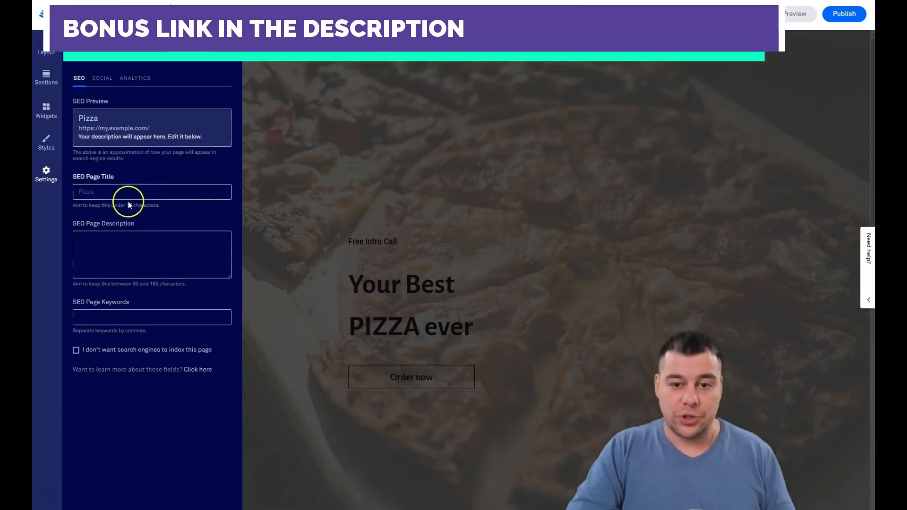
Step: Review the page's social sharing and analytics tracking settings, return to the SEO settings, and close the page settings without changes
left_click(100, 78)
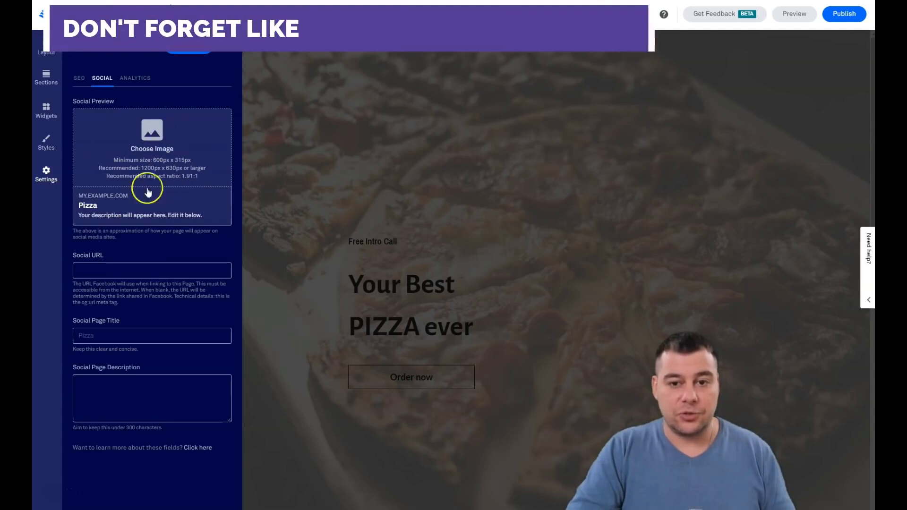
left_click(136, 79)
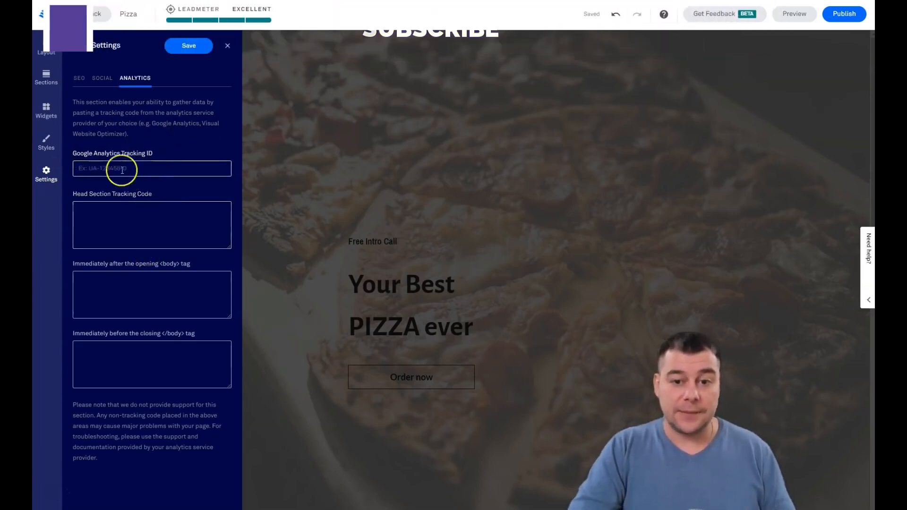
left_click(76, 86)
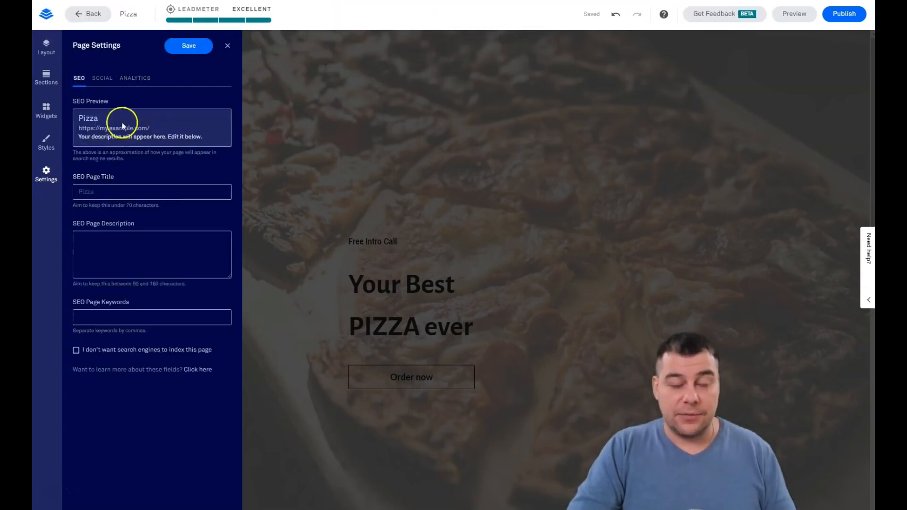
left_click(226, 46)
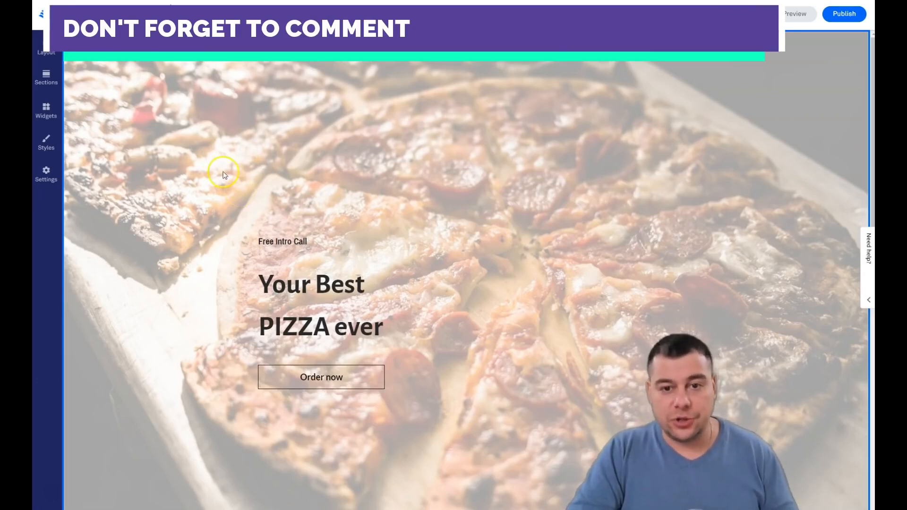
Step: Look over the whole landing page from the pizza hero section down to the footer and return to its beginning
scroll(224, 174, "down", 2)
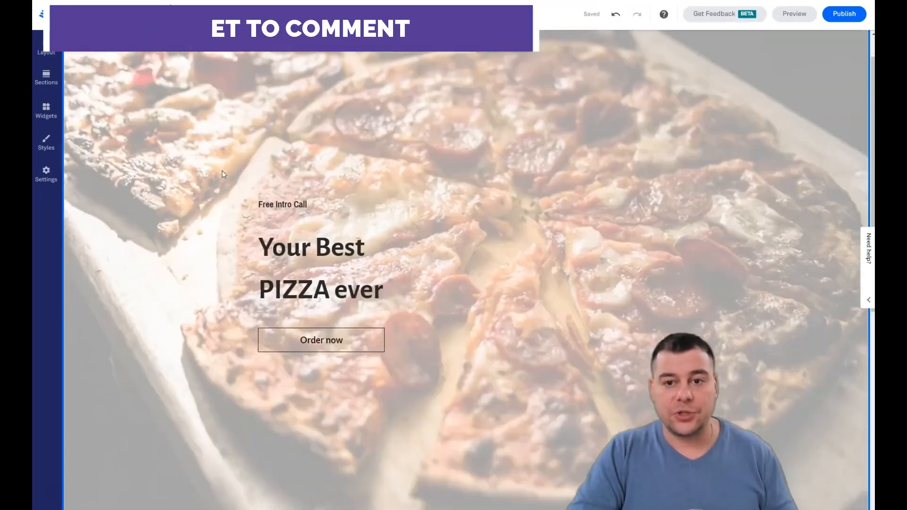
scroll(224, 175, "down", 7)
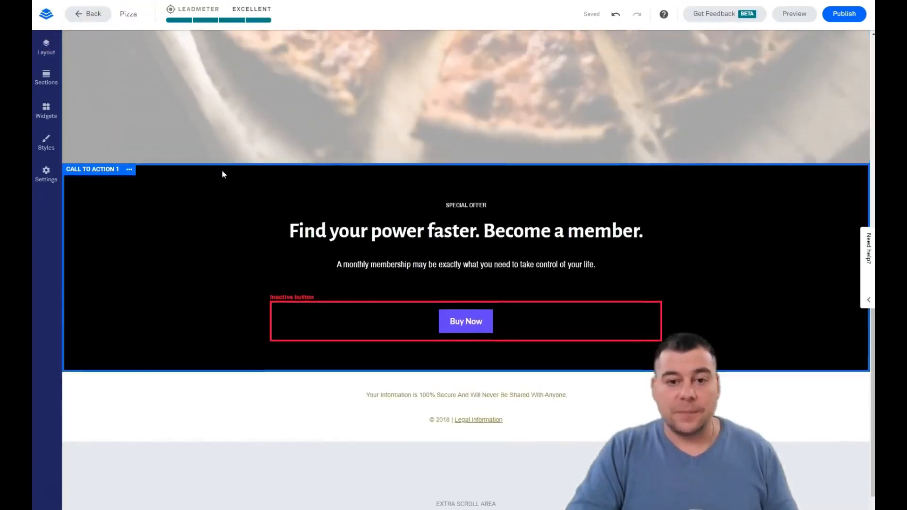
scroll(223, 175, "up", 9)
left_click(265, 191)
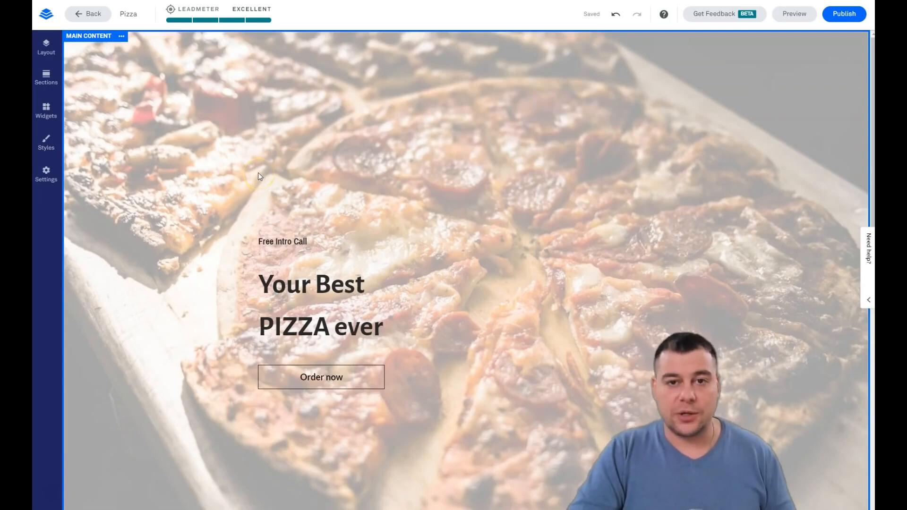
left_click(252, 153)
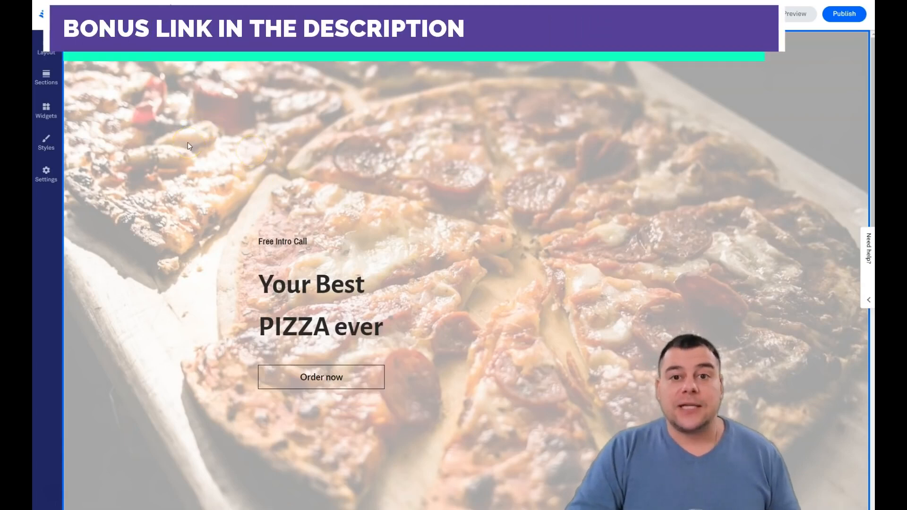
left_click(143, 137)
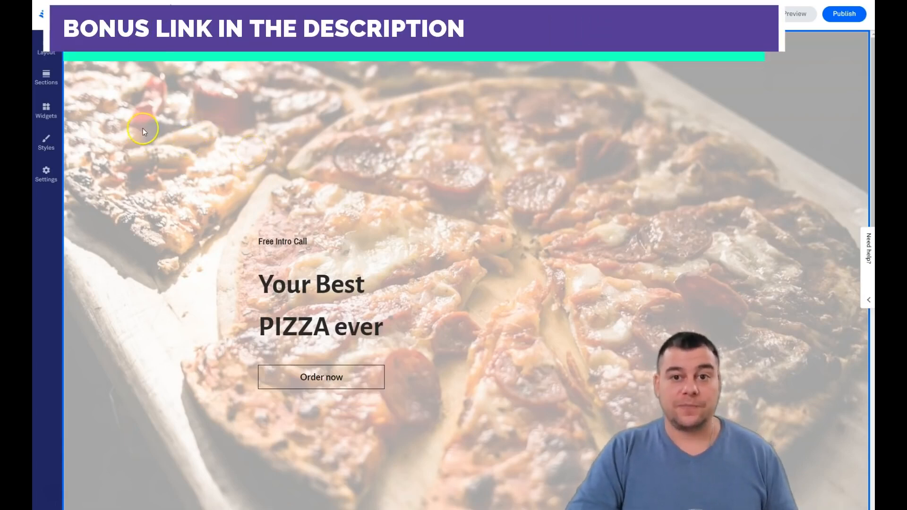